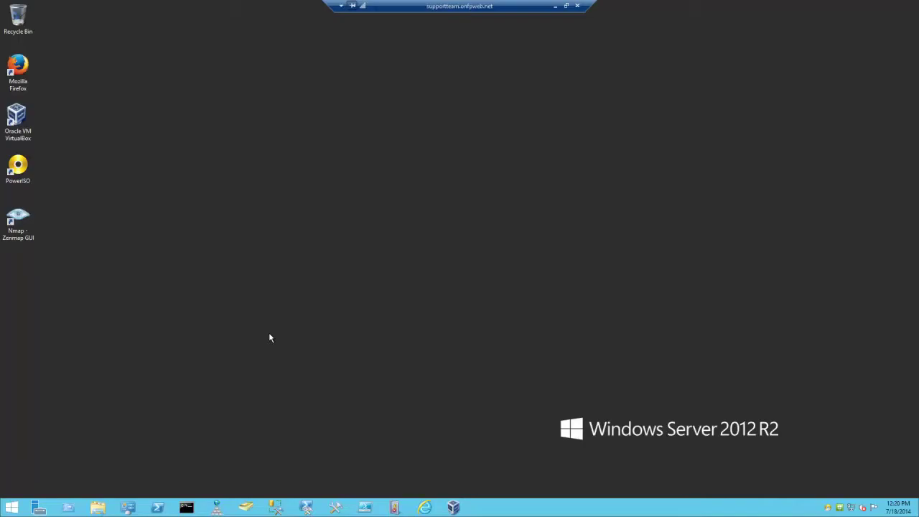
- Launch Internet Information Services (IIS) Manager and expand the SUPPORTLAB15SS server's Sites list
key("super")
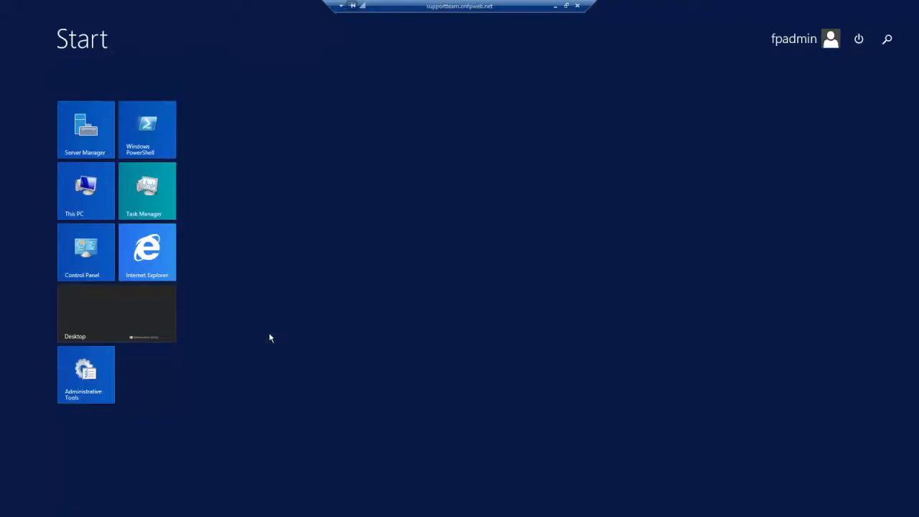
type("IIS) Manager")
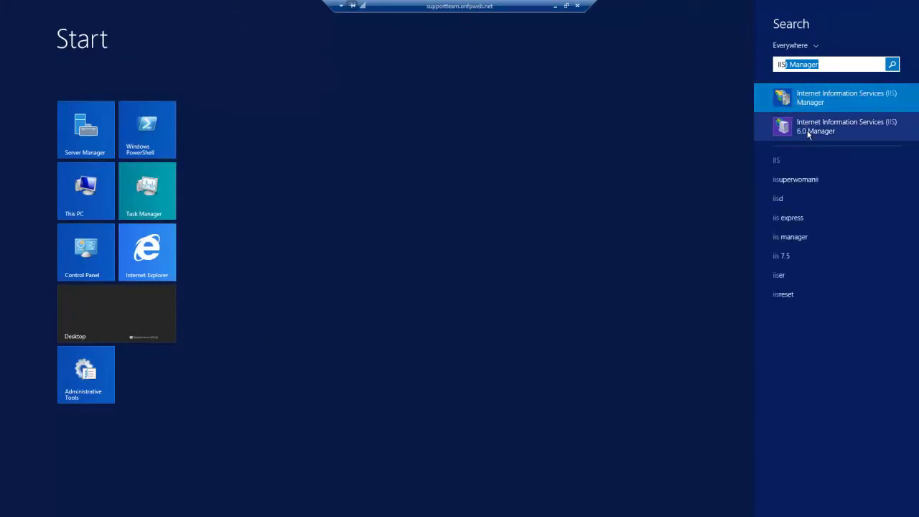
left_click(809, 97)
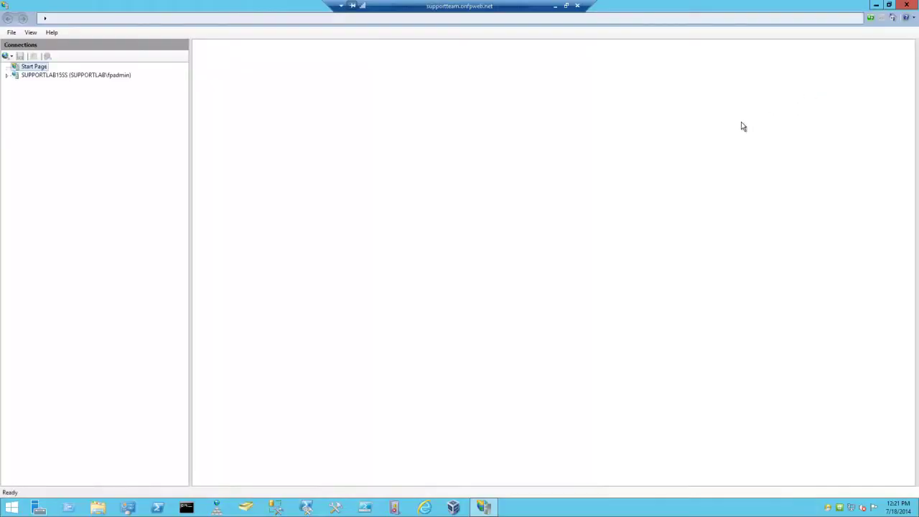
left_click(7, 74)
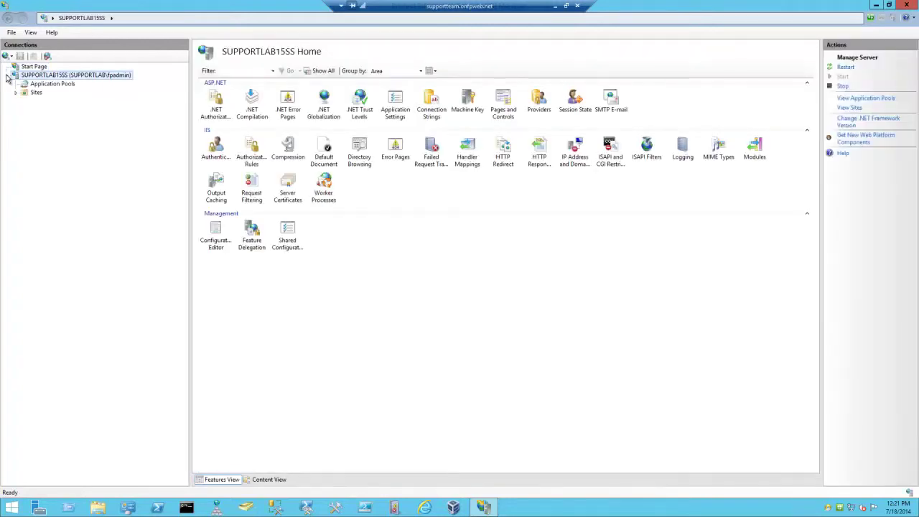
left_click(15, 93)
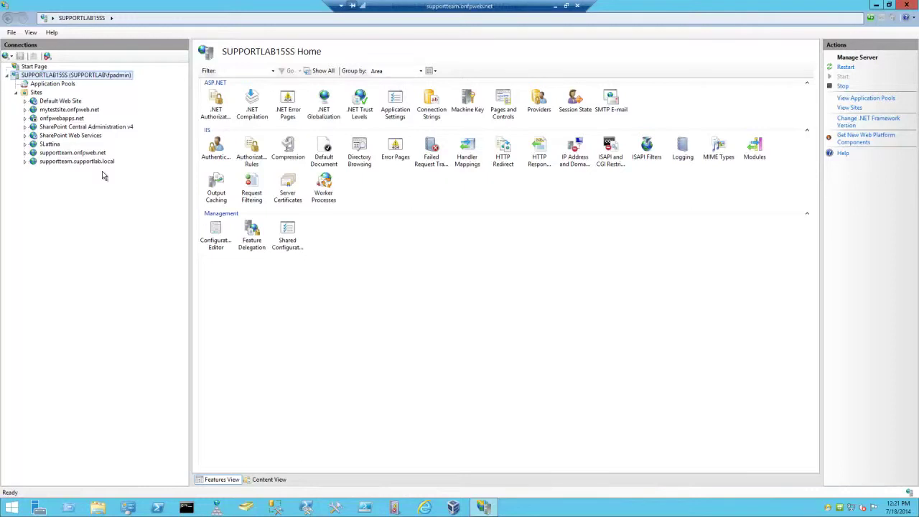
- Open the http binding of the supportteam.onfpweb.net site for editing
left_click(72, 152)
right_click(93, 157)
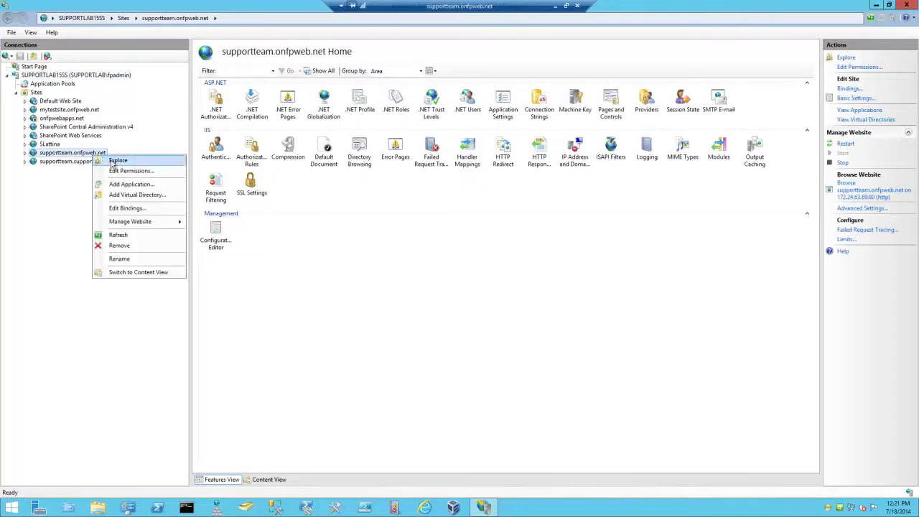
left_click(127, 211)
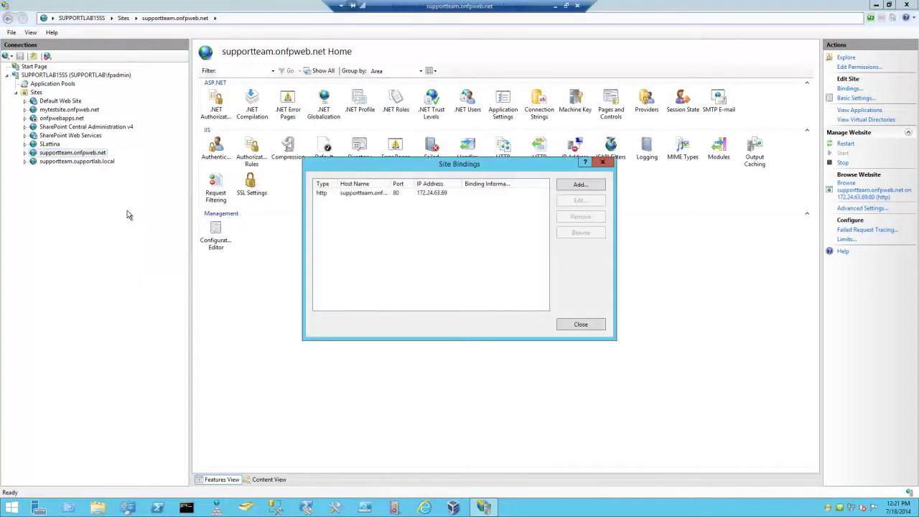
left_click(393, 194)
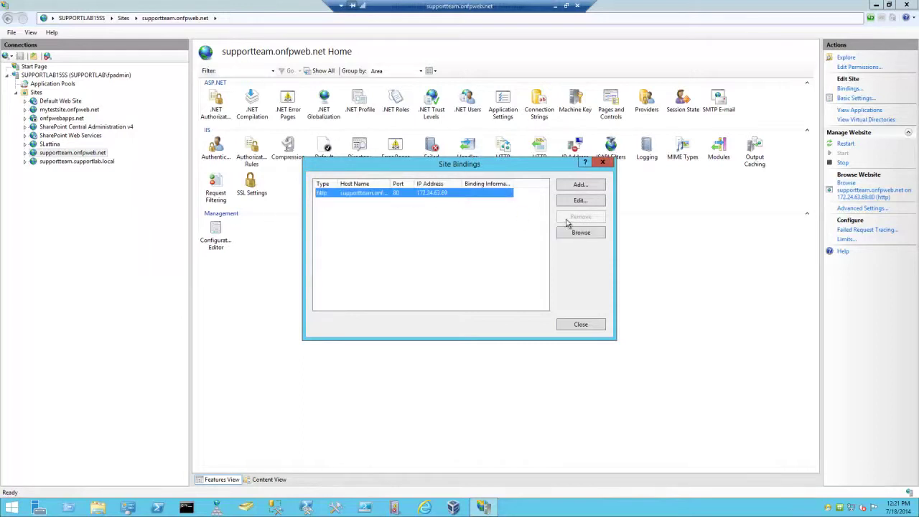
left_click(581, 200)
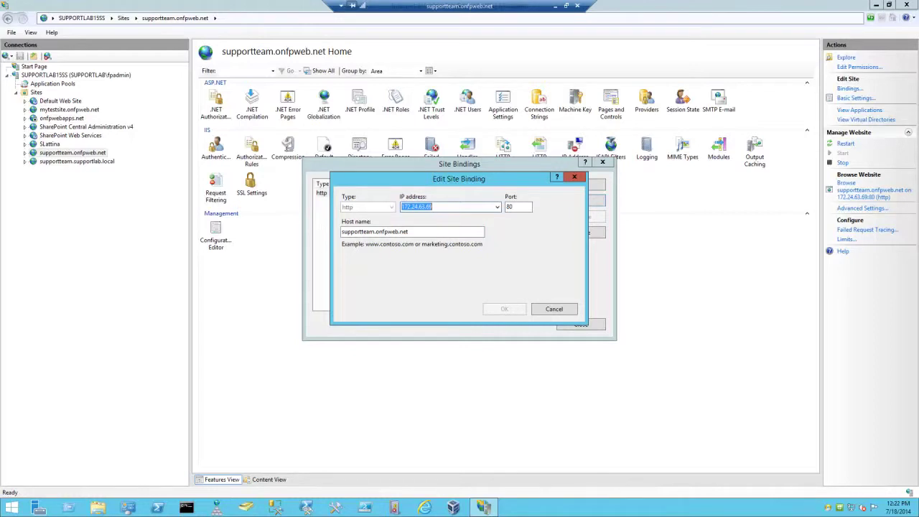
- Look up supportteam.onfpweb.net with nslookup in Command Prompt, and close the prompt
left_click_drag(460, 196, 531, 271)
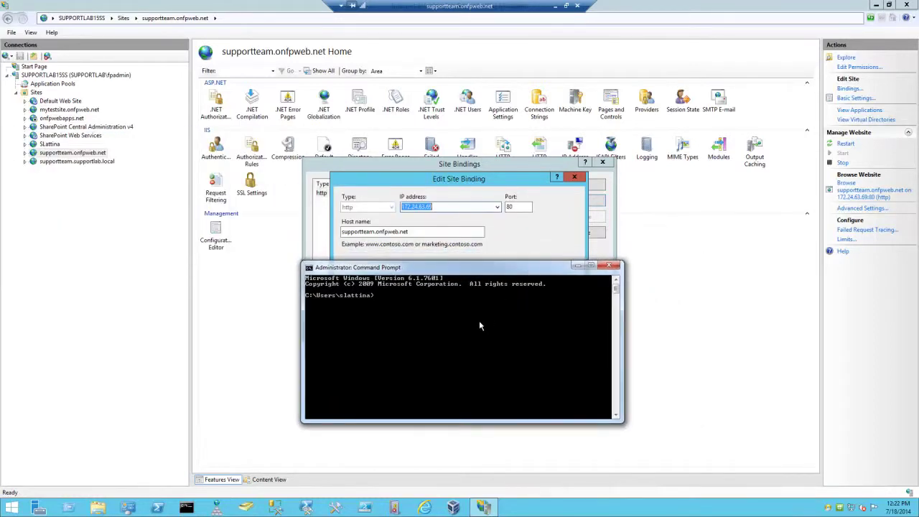
type("nslookup")
key("Return")
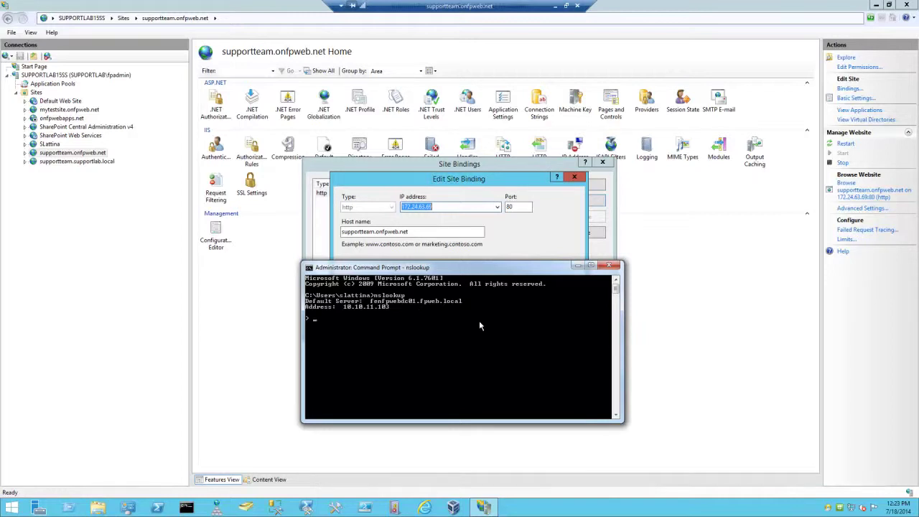
key("BackSpace")
type("supportteam.onfpweb.net")
key("Return")
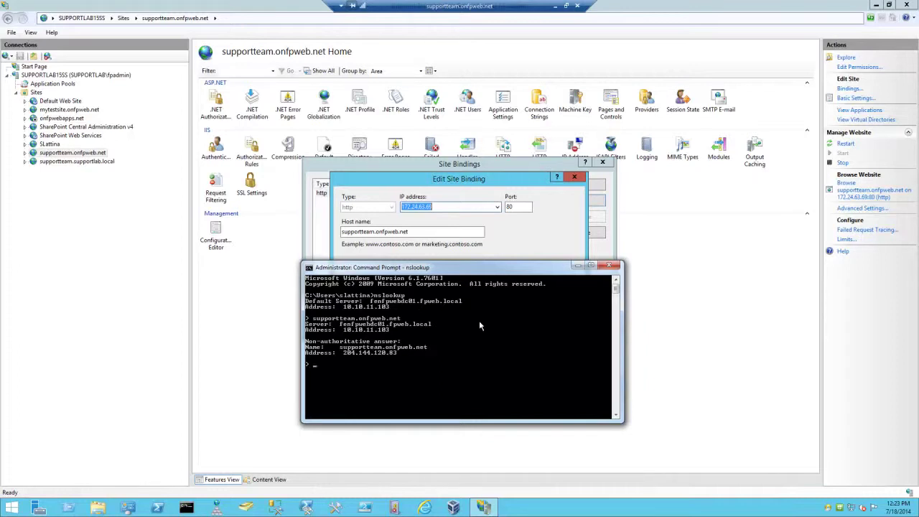
left_click(614, 268)
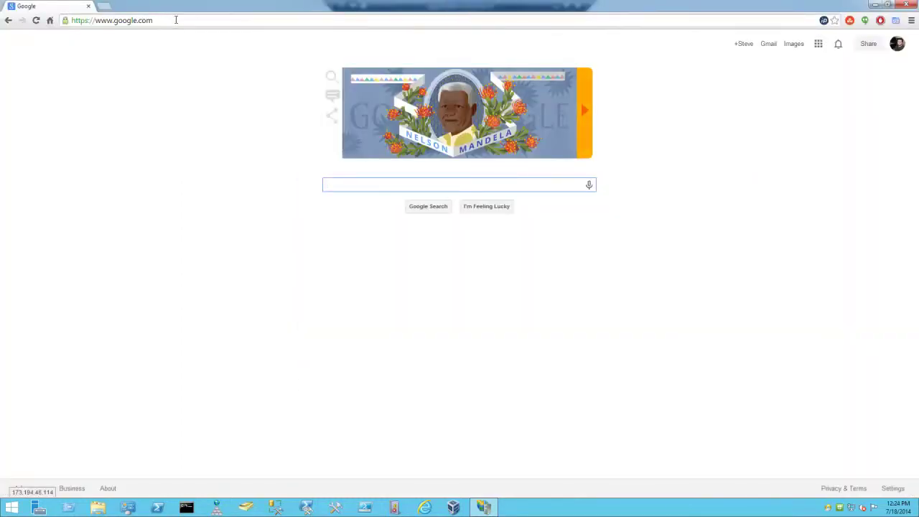
- Load supportteam.onfpweb.net in Chrome and log in with the prefilled credentials
left_click(176, 20)
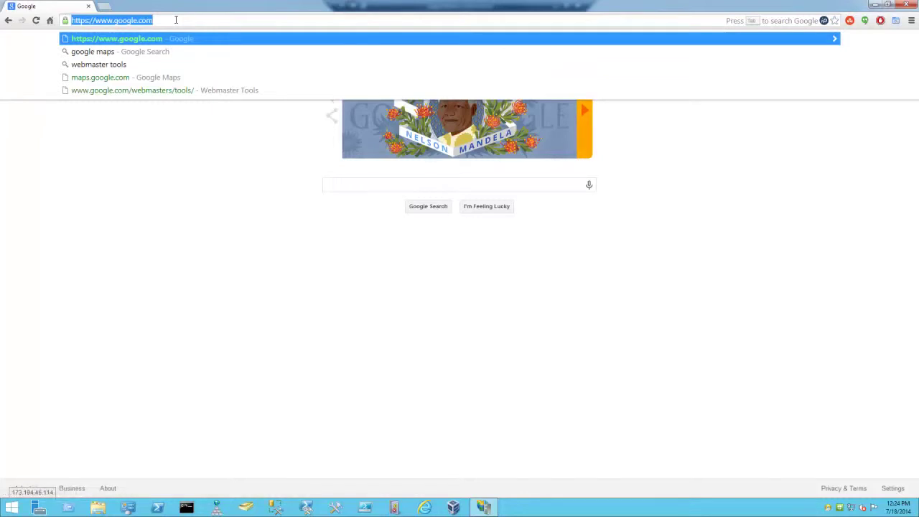
type("supportteam.onfpweb.ne")
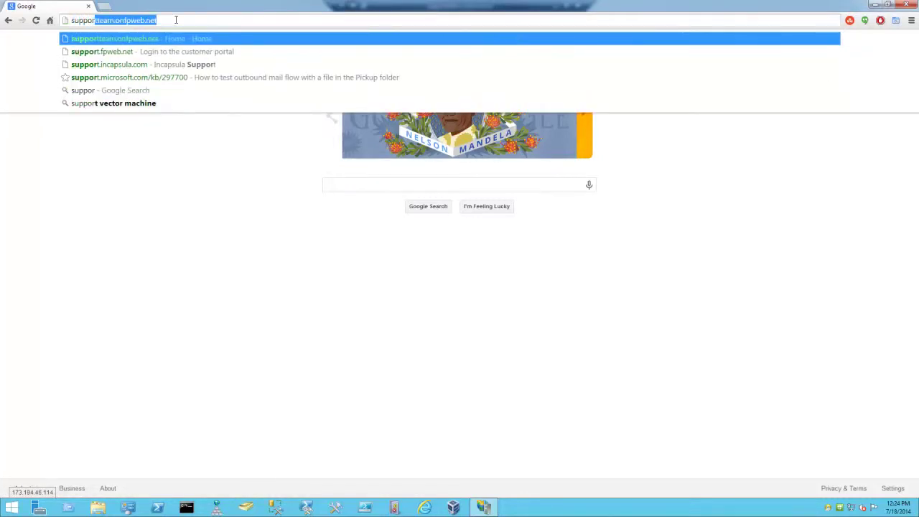
type("t")
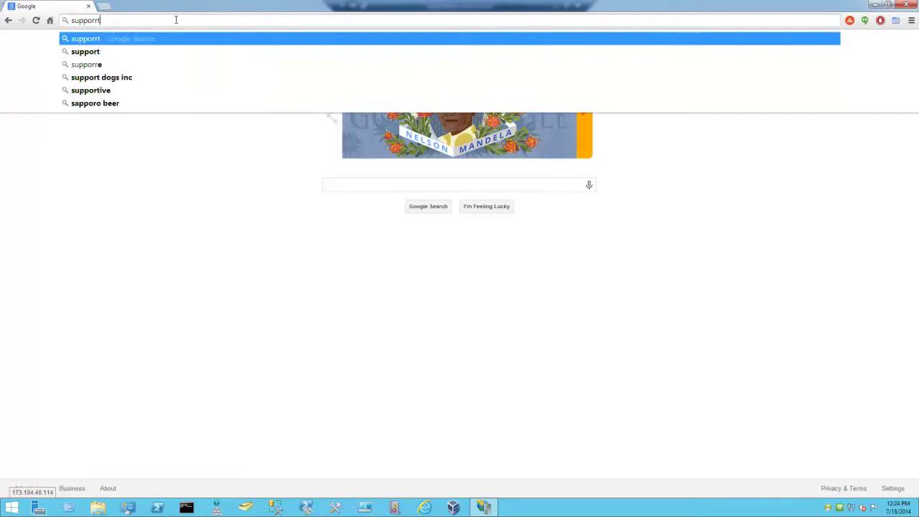
key("Return")
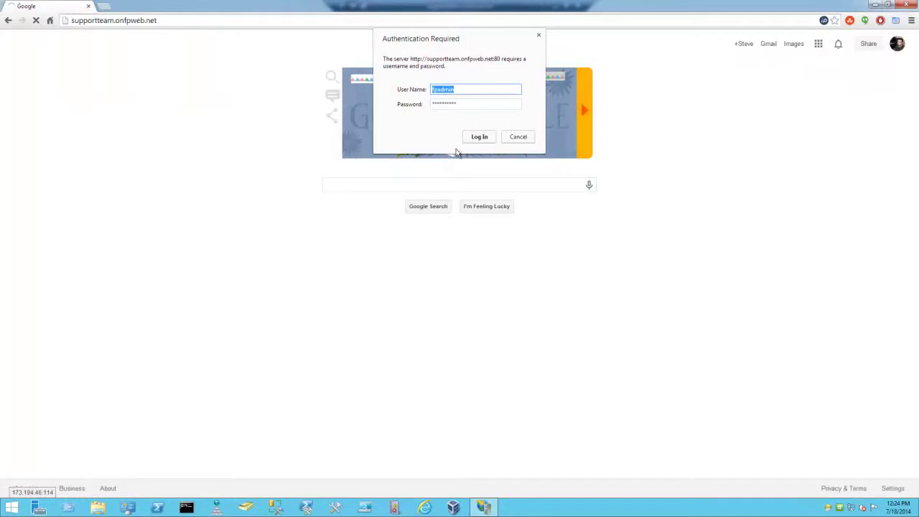
key("Return")
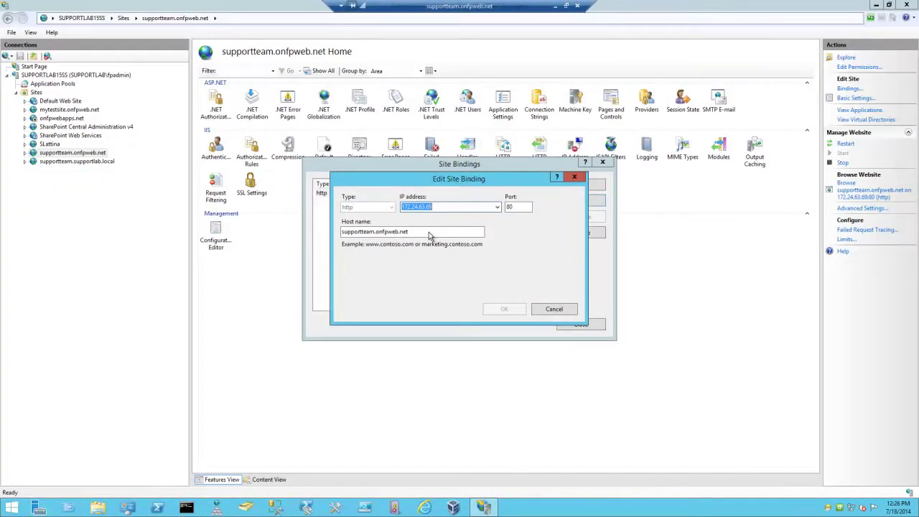
- Clear the host name of the supportteam.onfpweb.net http binding in IIS Manager, save it and close the site bindings
left_click(429, 232)
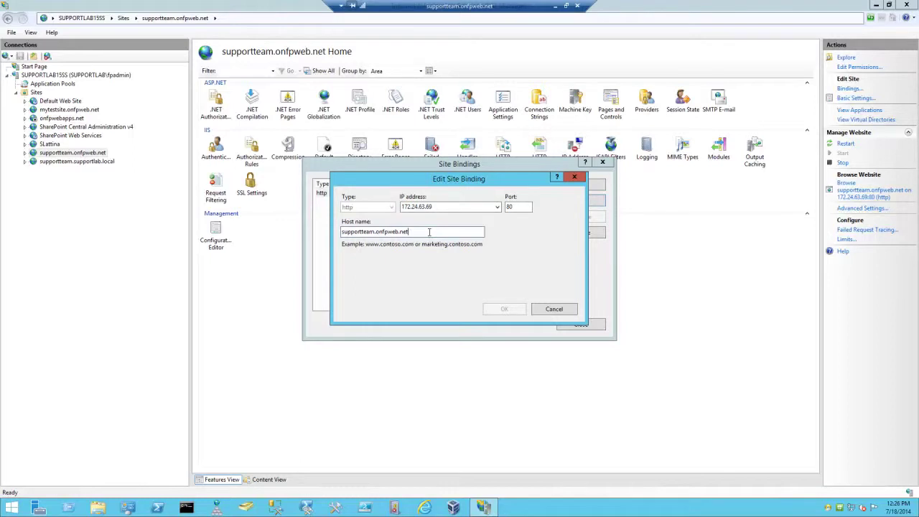
key("BackSpace")
key("BackSpace")
key("BackSpace")
key("BackSpace")
key("BackSpace")
key("BackSpace")
key("BackSpace")
key("BackSpace")
key("BackSpace")
key("BackSpace")
key("BackSpace")
key("BackSpace")
key("BackSpace")
key("BackSpace")
key("BackSpace")
key("BackSpace")
key("BackSpace")
key("BackSpace")
key("BackSpace")
key("BackSpace")
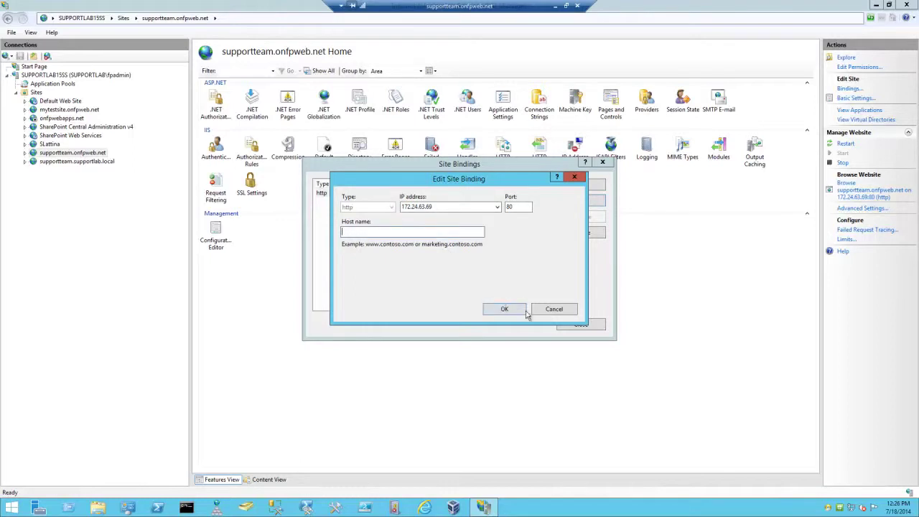
left_click(511, 312)
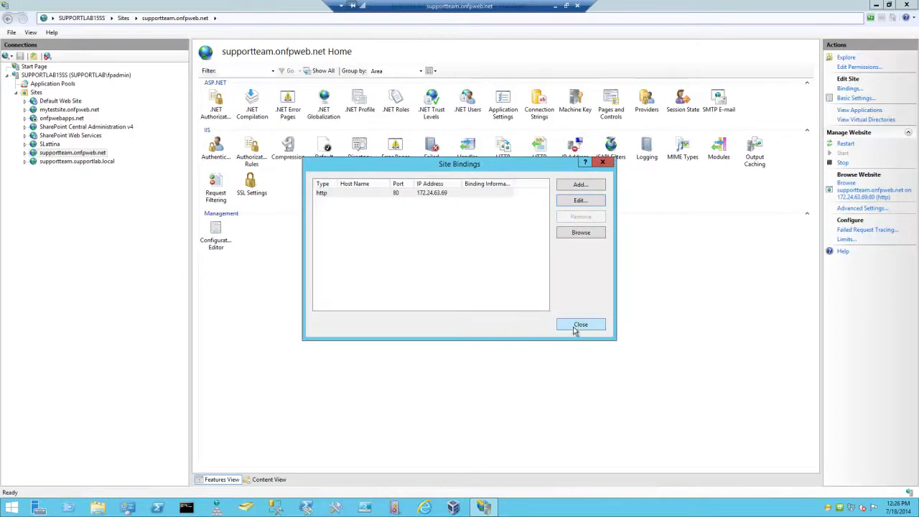
left_click(573, 327)
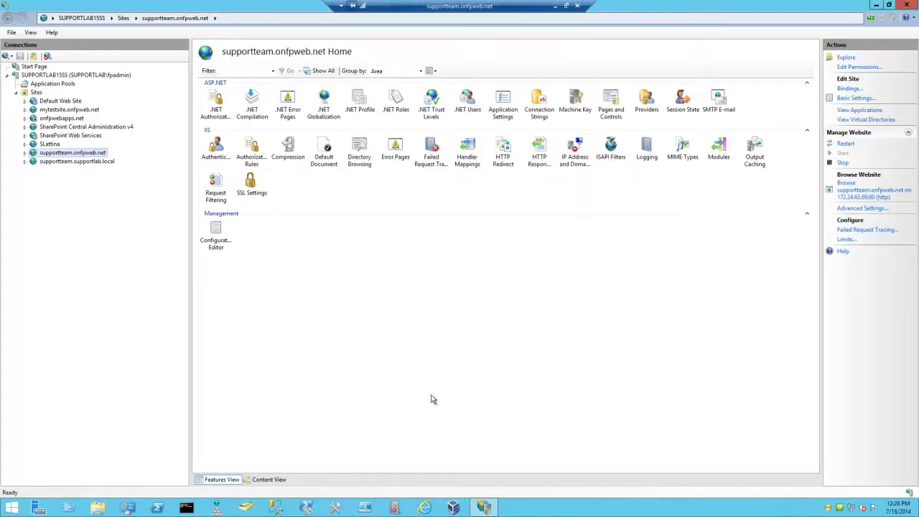
- Switch to Chrome, load supportteam.onfpweb.net in a new incognito window and log in with the prefilled credentials
left_click(554, 5)
left_click(176, 509)
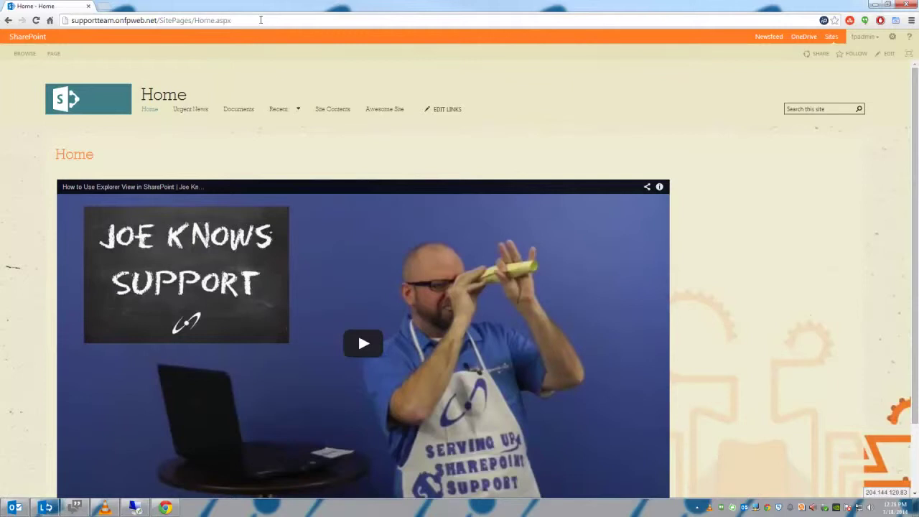
left_click(910, 20)
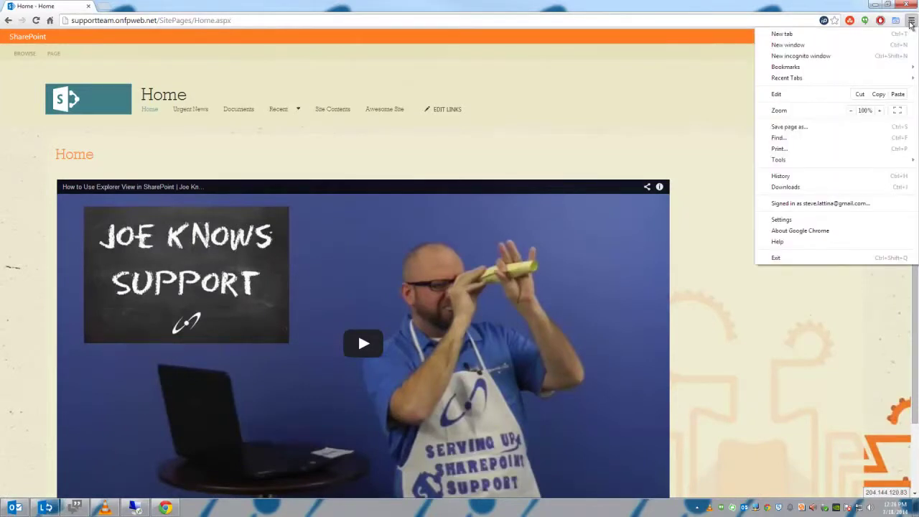
left_click(848, 55)
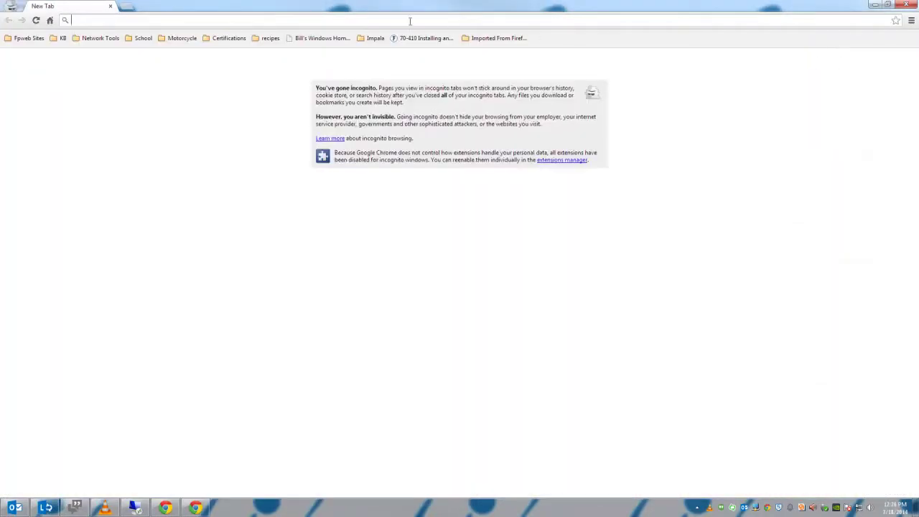
type("sup")
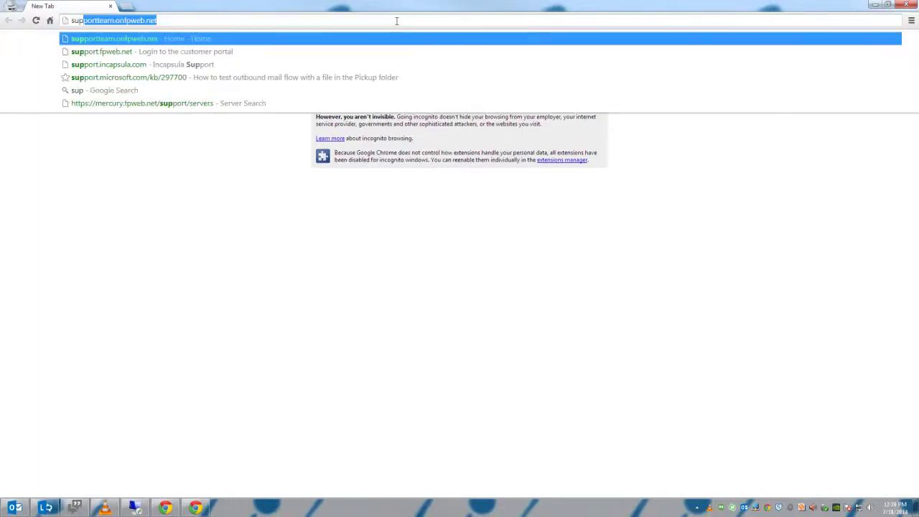
type("portteam")
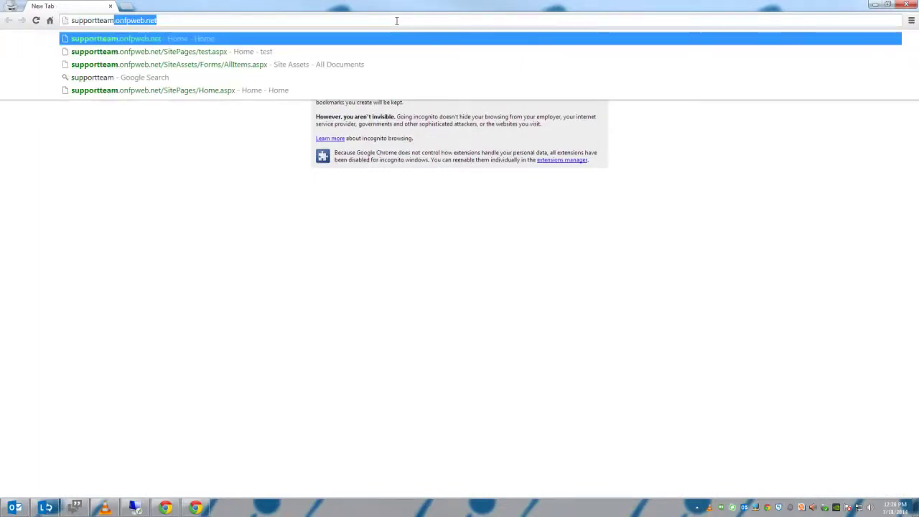
type(".onfpweb.net")
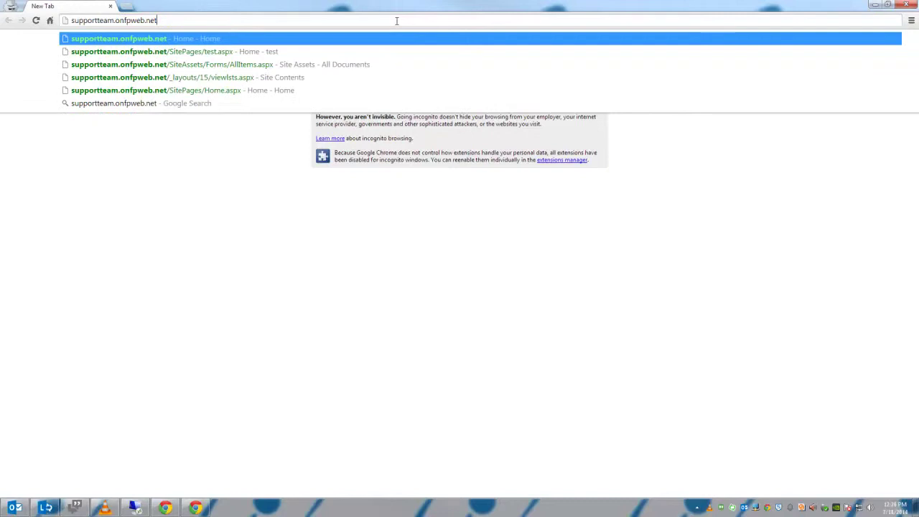
key("Return")
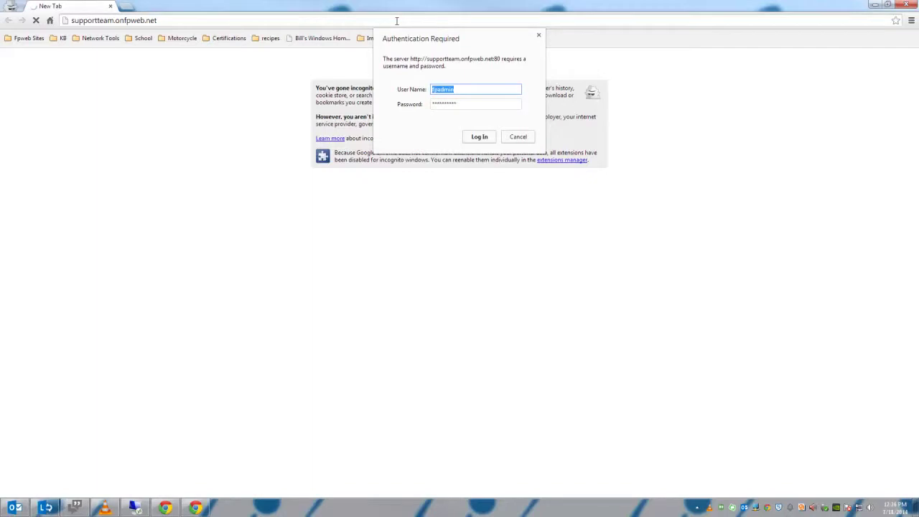
key("Return")
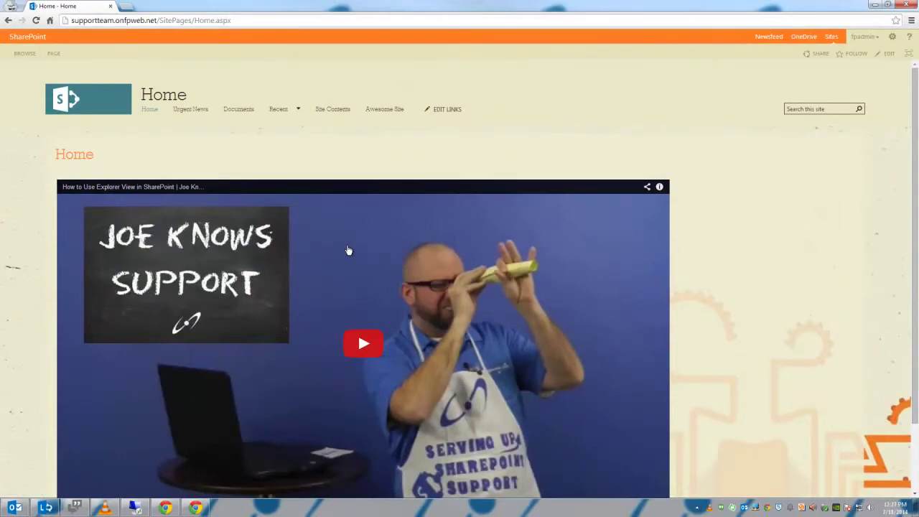
- Switch to IIS Manager and try to set the supportteam.onfpweb.net http binding's IP address to All Unassigned without a host name
left_click(134, 507)
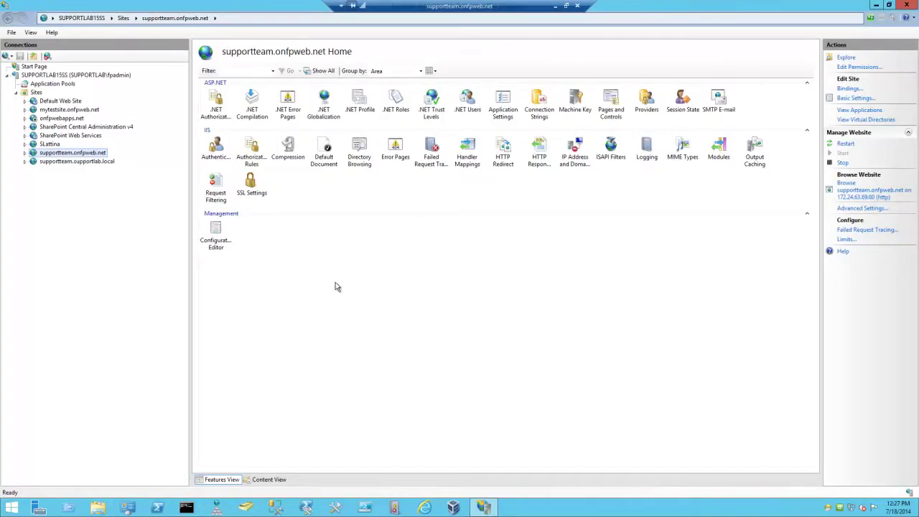
right_click(80, 159)
left_click(127, 212)
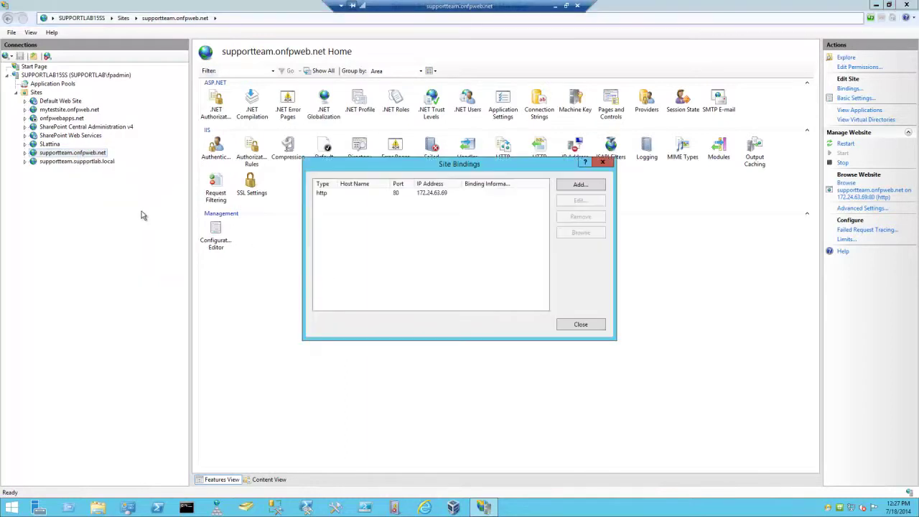
left_click(404, 193)
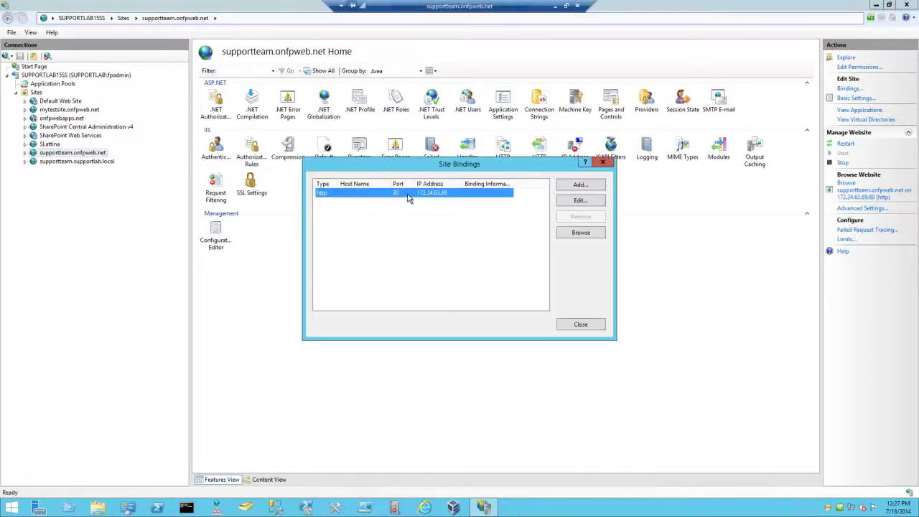
left_click(595, 204)
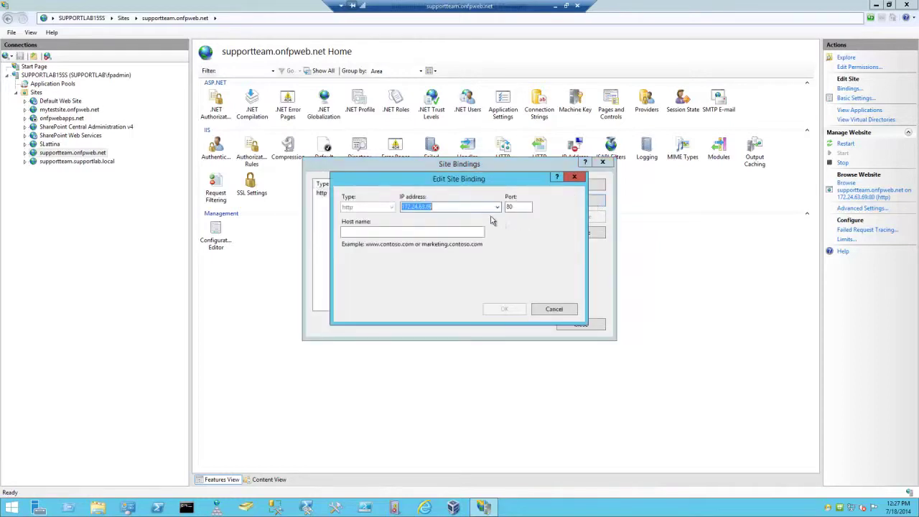
left_click(497, 208)
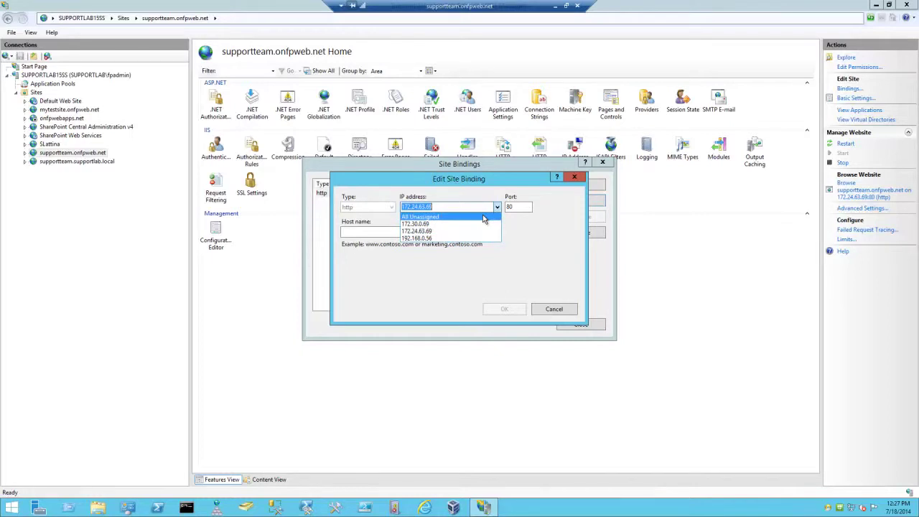
left_click(484, 217)
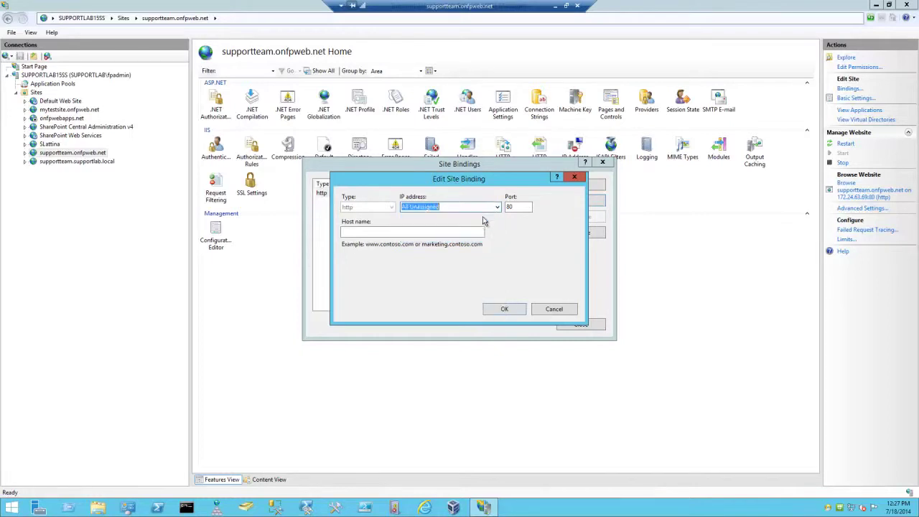
left_click(504, 309)
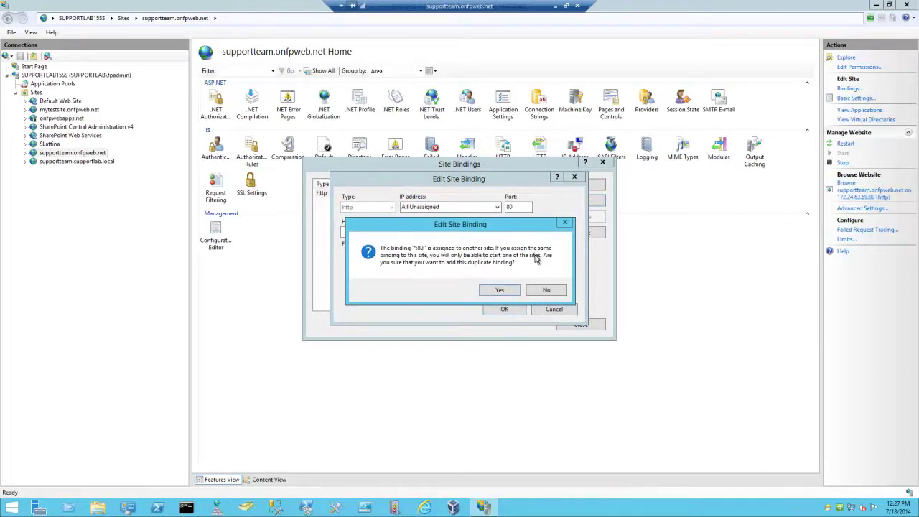
left_click(549, 291)
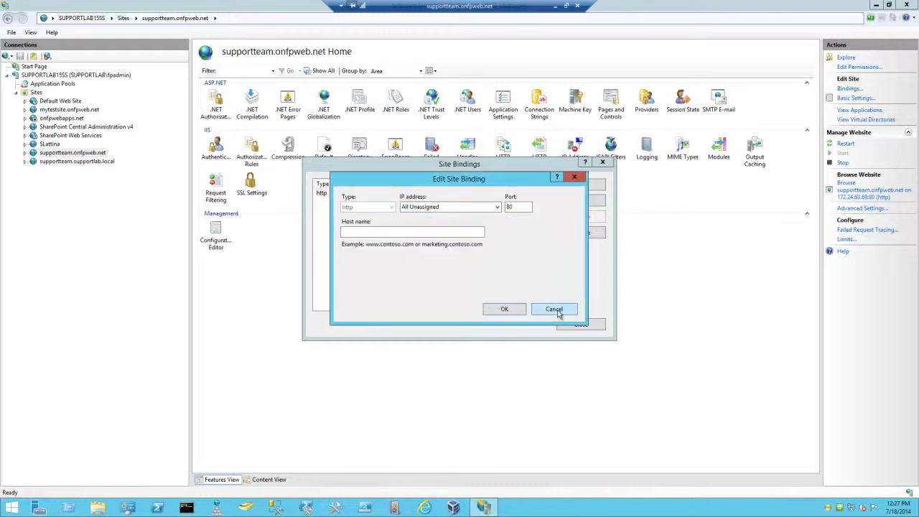
left_click(554, 309)
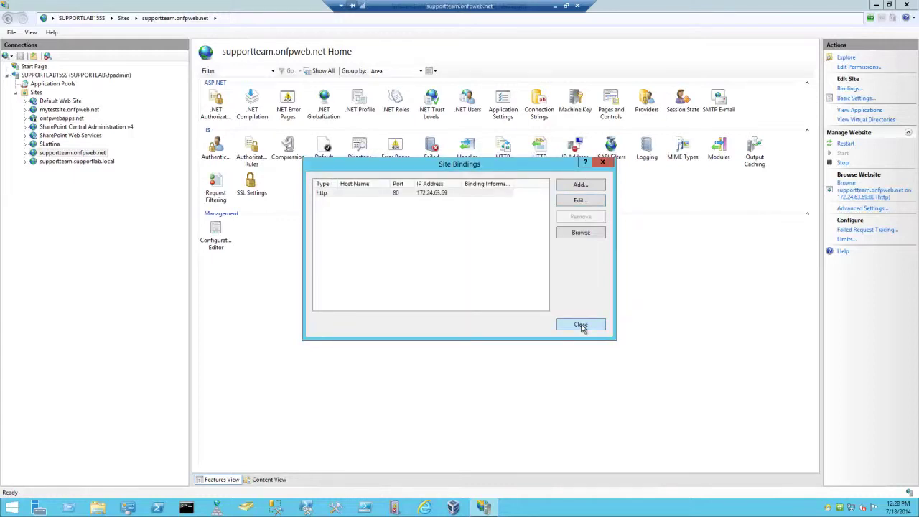
left_click(580, 324)
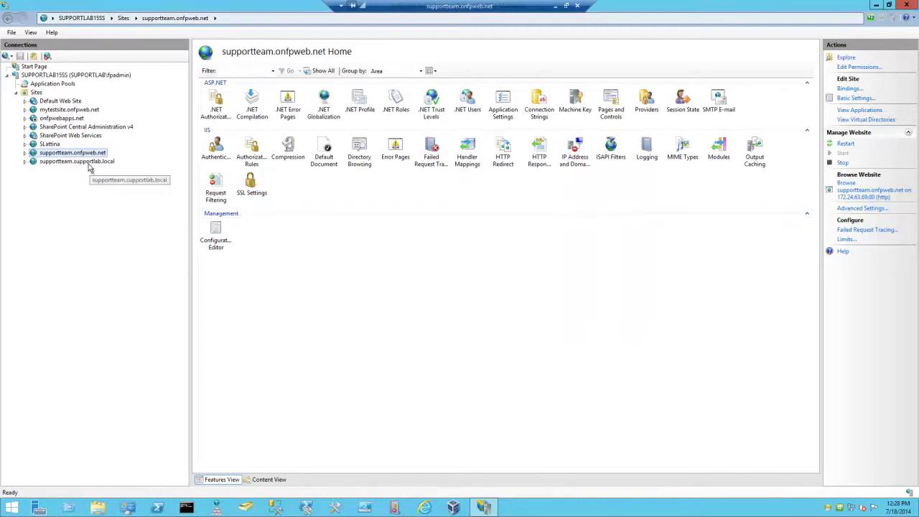
- Examine the bindings in the Sites list and check the Default Web Site's http binding for a port 80 conflict
left_click(35, 92)
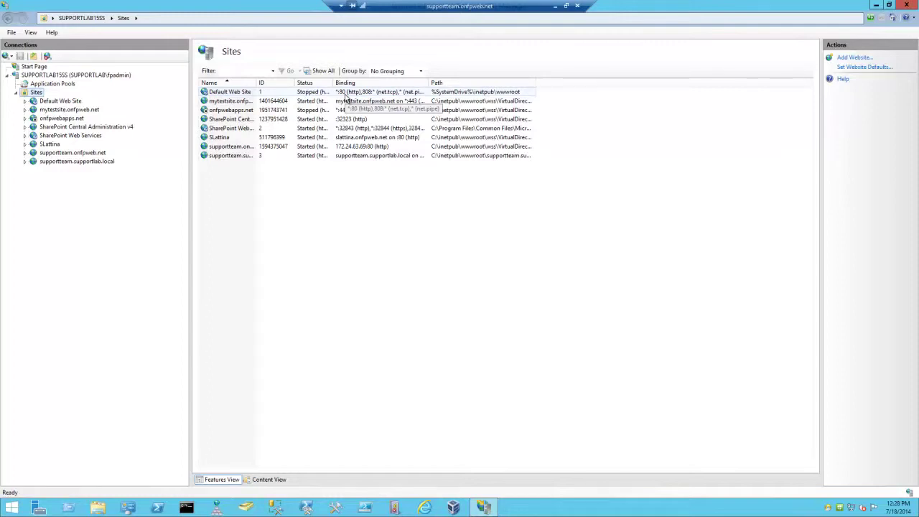
left_click(323, 97)
right_click(293, 94)
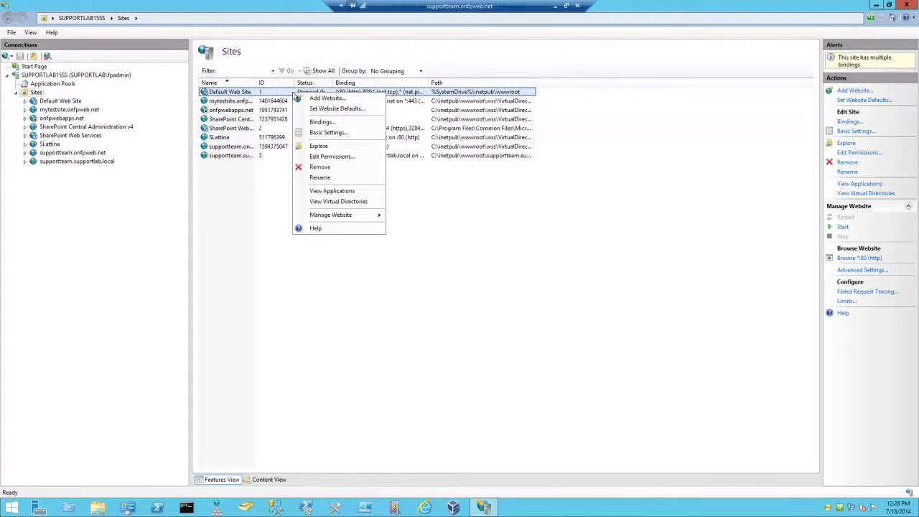
left_click(326, 122)
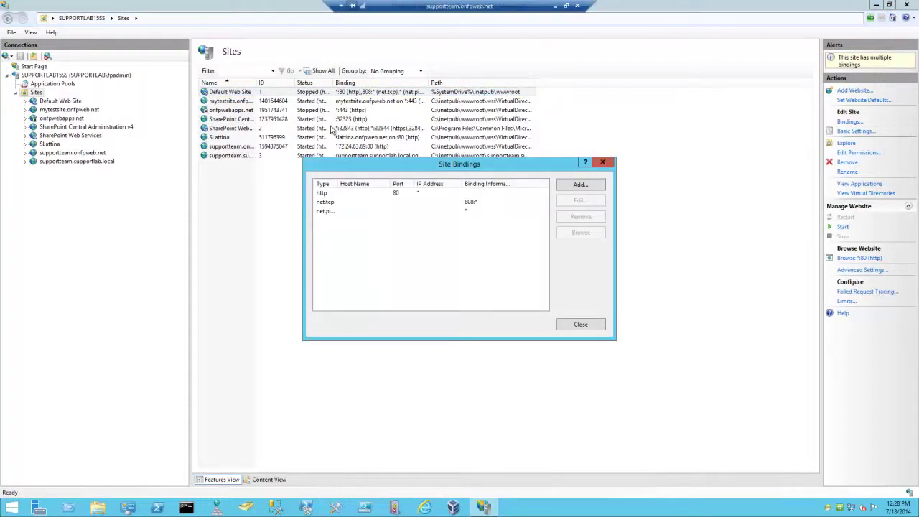
left_click(330, 194)
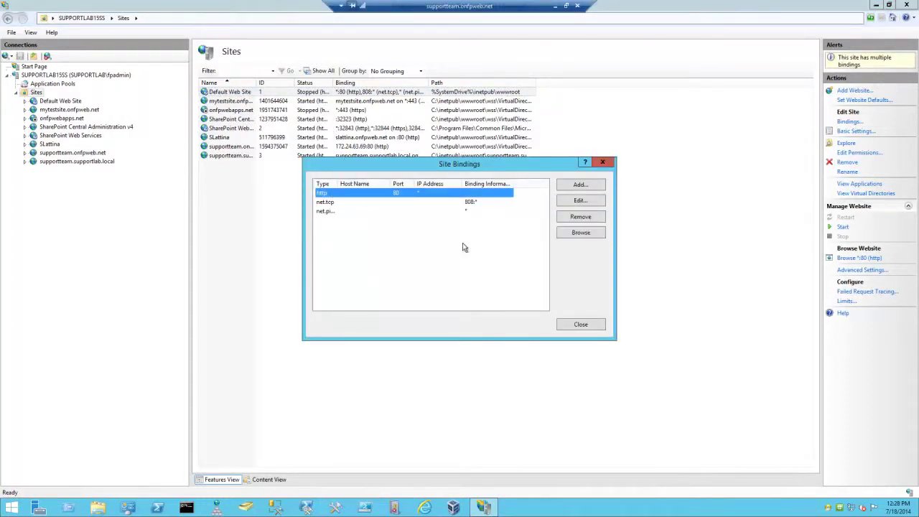
left_click(580, 325)
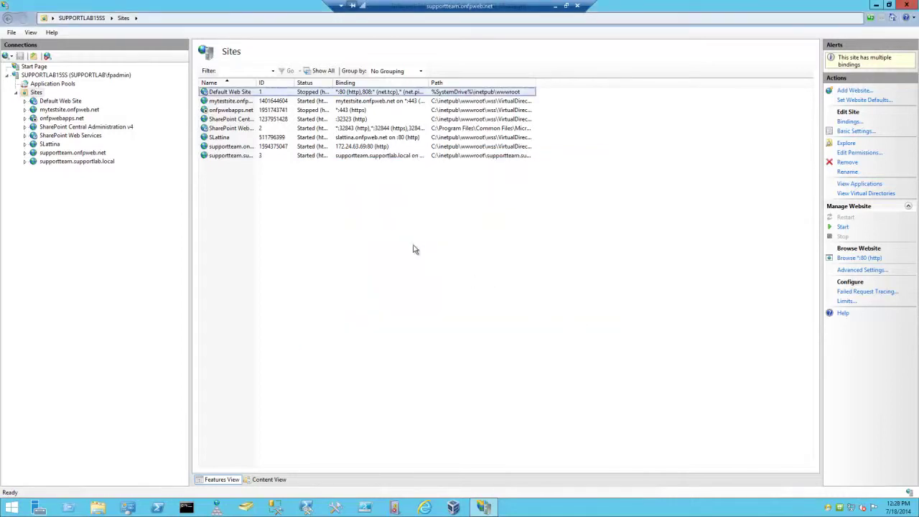
- Set the supportteam.onfpweb.net http binding to host name supportteam.onfpweb.net and IP address All Unassigned, save it and close the site bindings
left_click(347, 146)
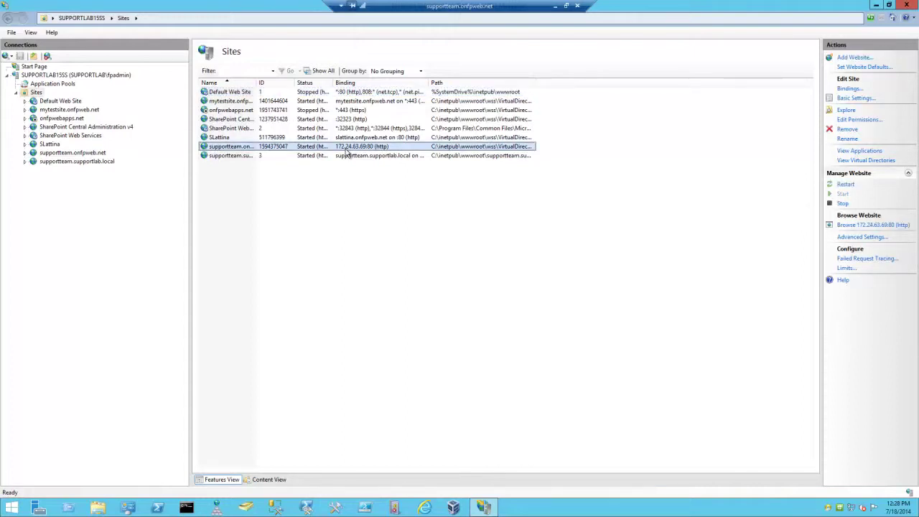
right_click(347, 151)
left_click(384, 180)
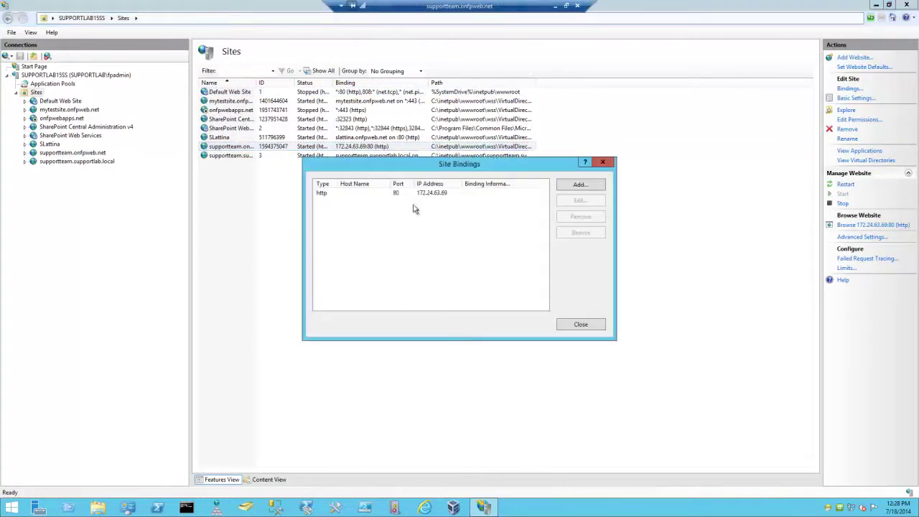
left_click(391, 199)
left_click(567, 202)
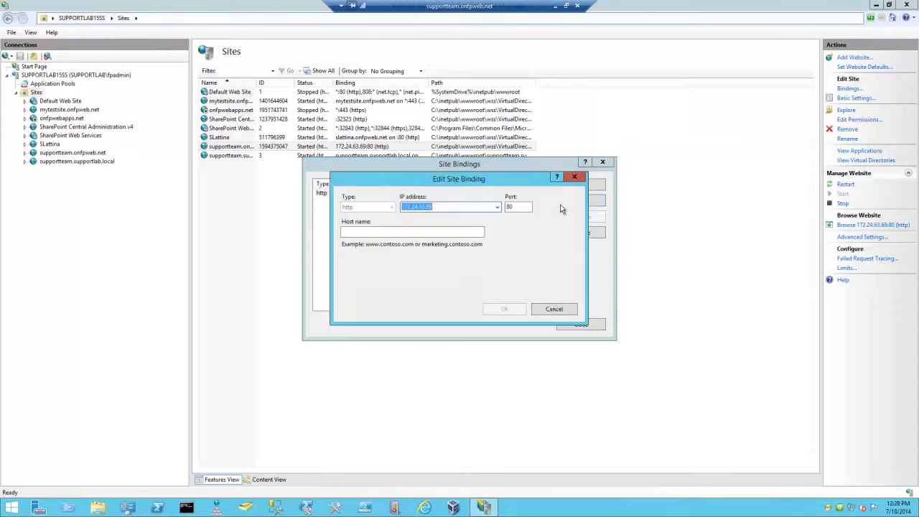
left_click(422, 231)
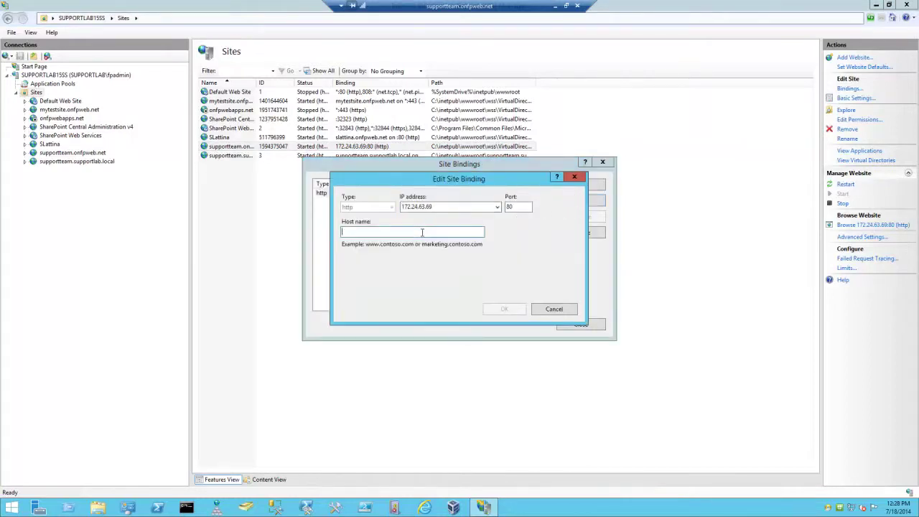
type("support")
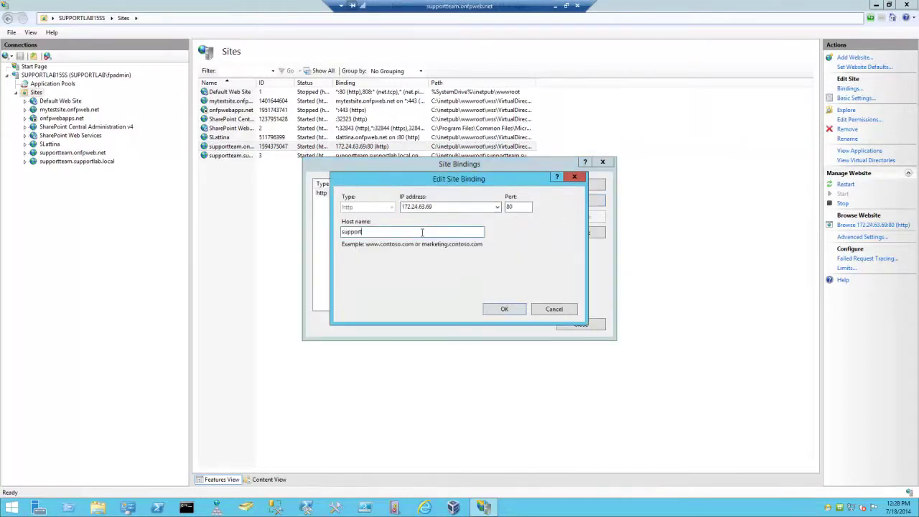
type("team.onfpweb.net")
left_click(497, 207)
left_click(482, 216)
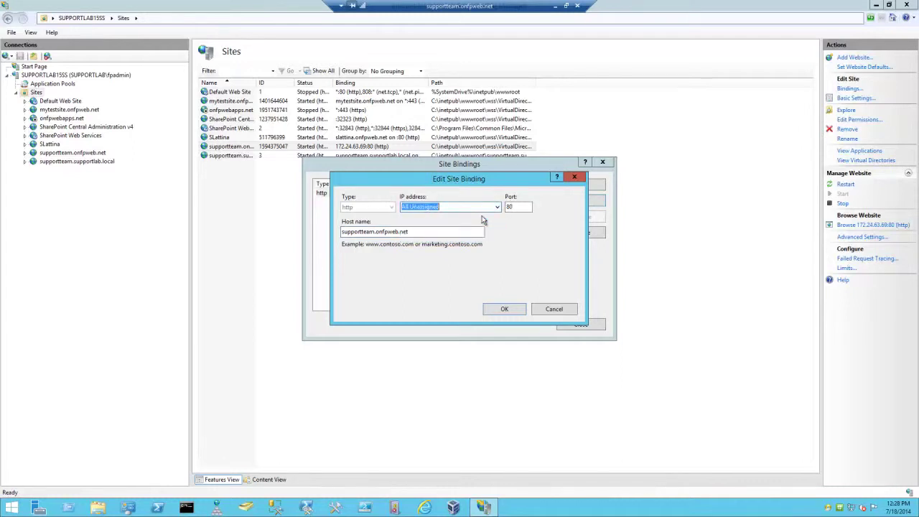
left_click(505, 310)
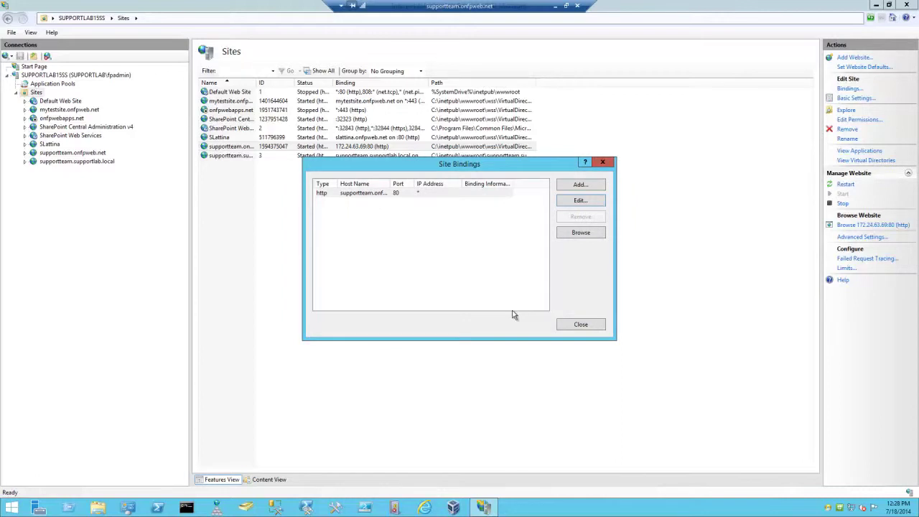
left_click(580, 325)
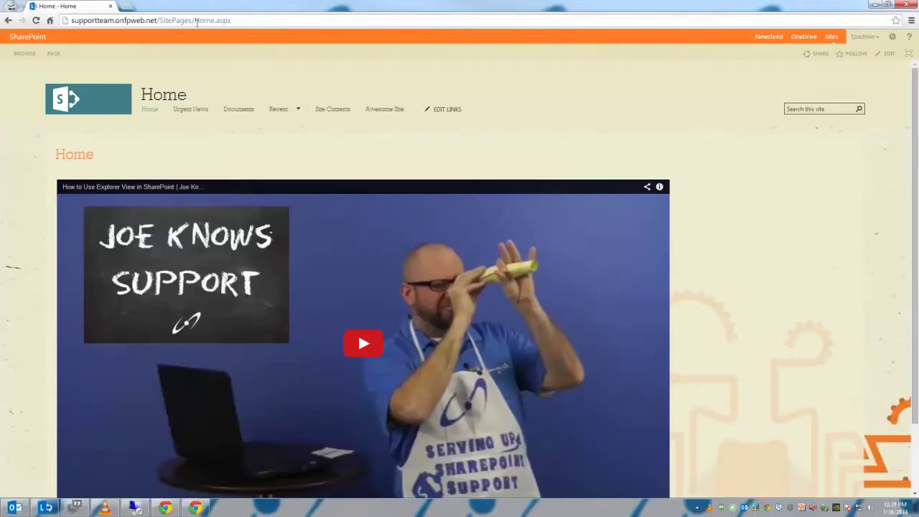
- Switch to Chrome, close the old incognito window and load supportteam.onfpweb.net in a new incognito window
left_click(111, 7)
left_click(910, 21)
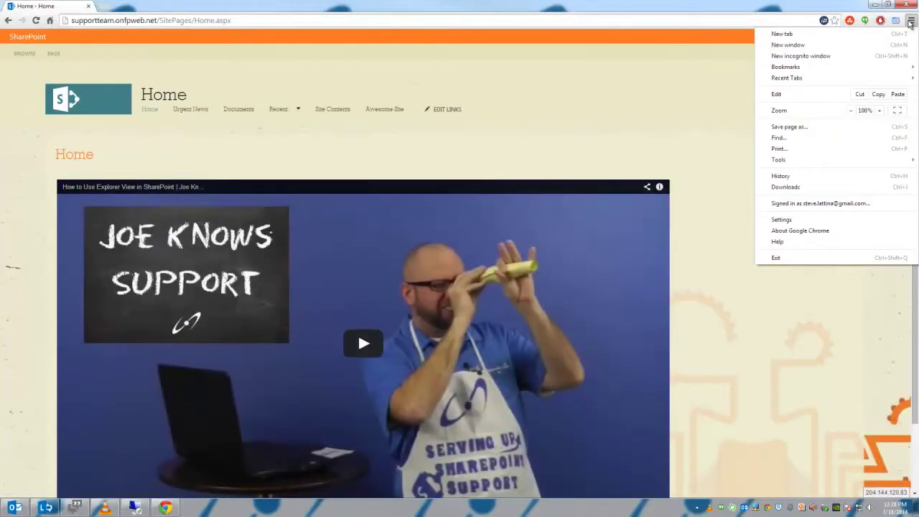
left_click(835, 57)
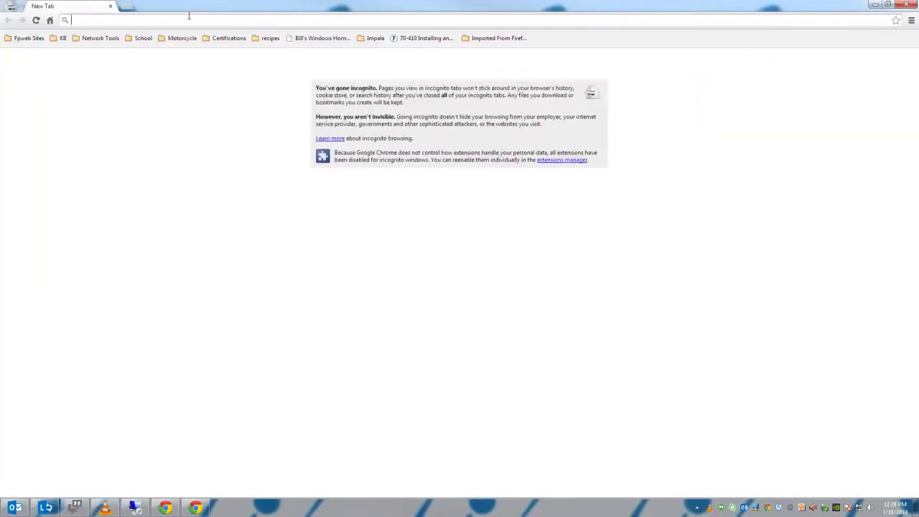
type("supportteam")
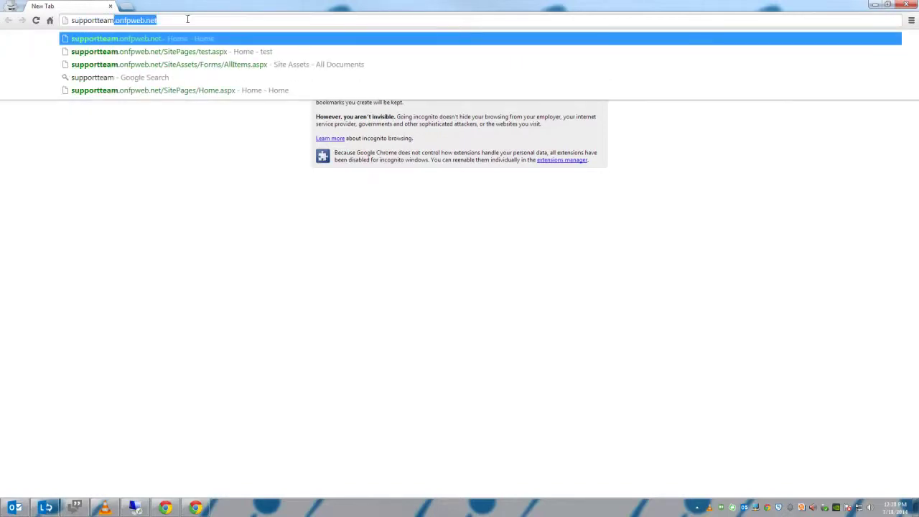
key("Return")
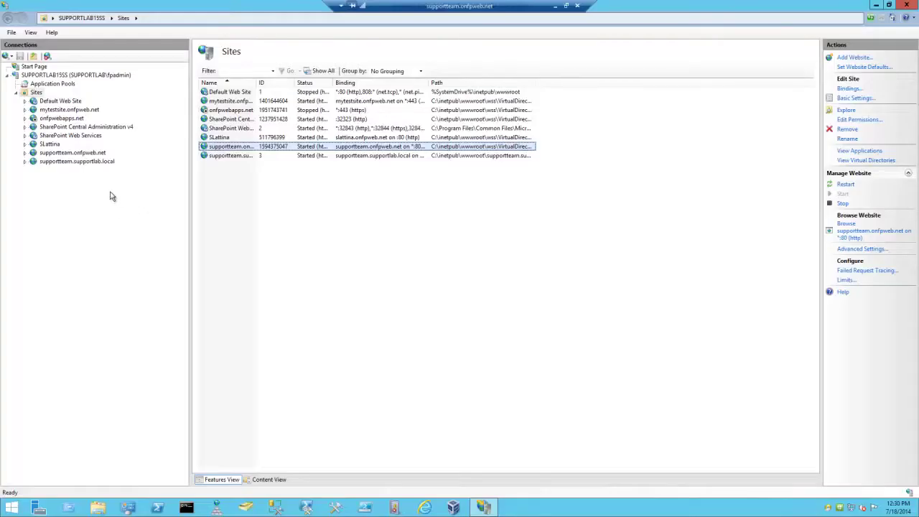
- Switch to IIS Manager, open the supportteam.onfpweb.net http binding for editing and clear its host name
left_click(80, 154)
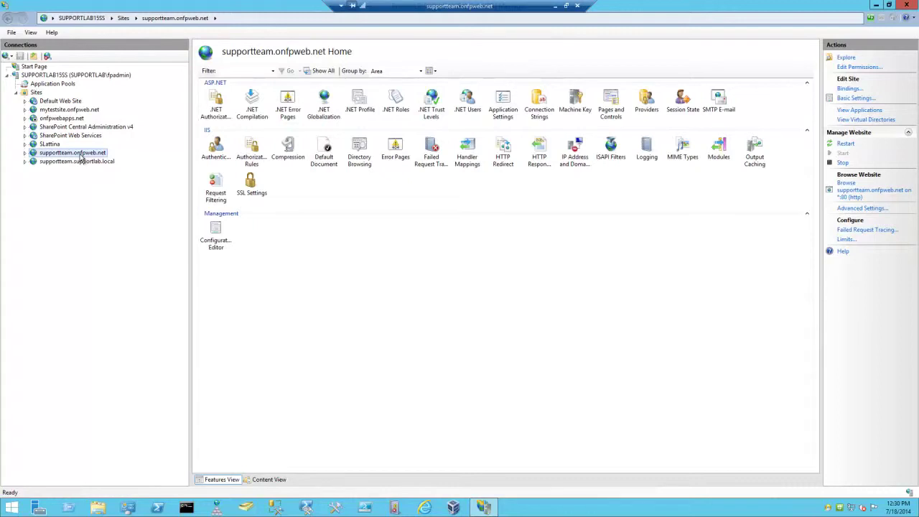
right_click(80, 155)
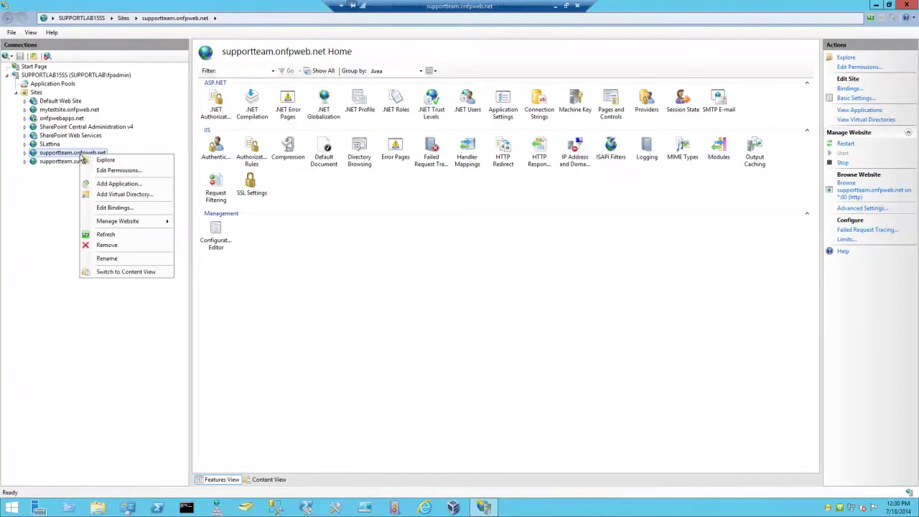
left_click(115, 207)
left_click(365, 196)
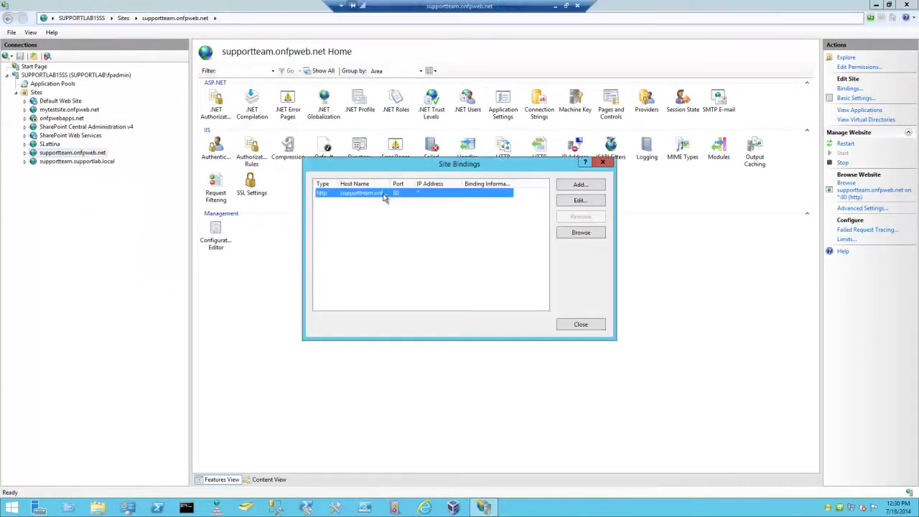
left_click(583, 205)
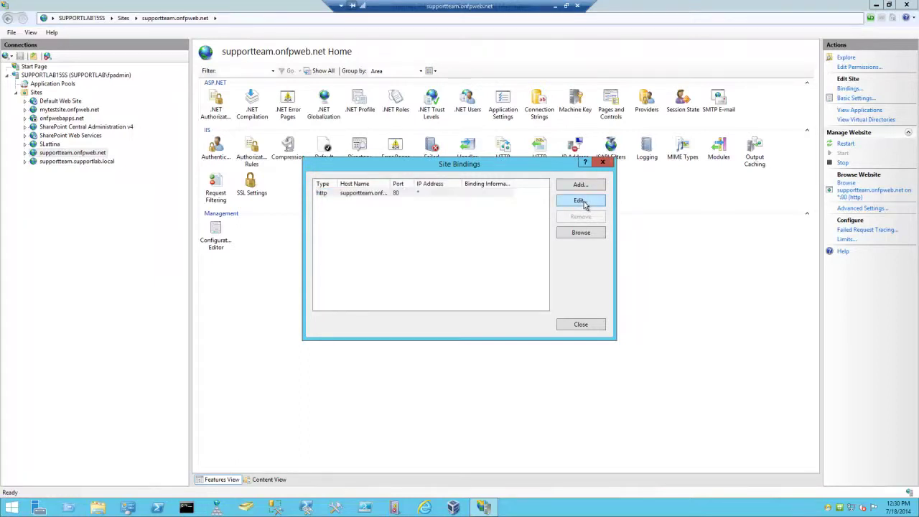
left_click(413, 231)
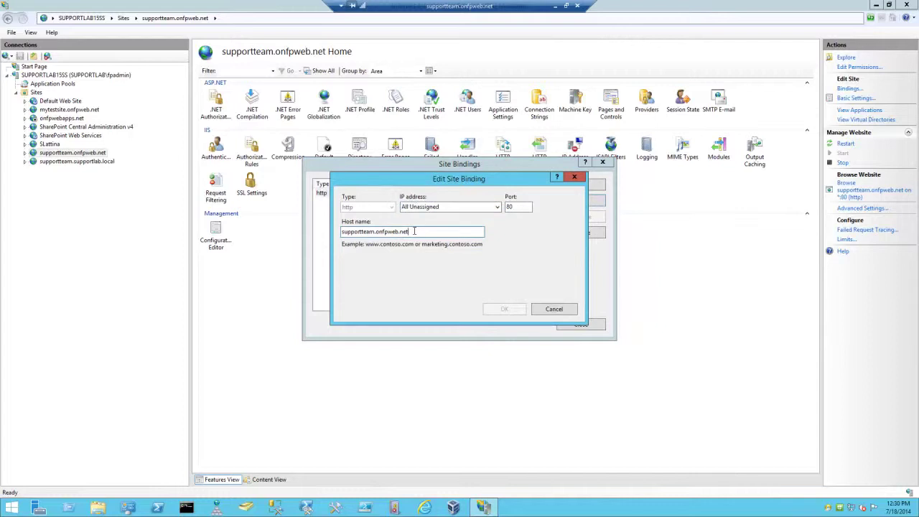
key("BackSpace")
key("BackSpace")
key("BackSpace")
key("BackSpace")
key("BackSpace")
key("BackSpace")
key("BackSpace")
key("BackSpace")
key("BackSpace")
key("BackSpace")
key("BackSpace")
key("BackSpace")
key("BackSpace")
key("BackSpace")
key("BackSpace")
key("BackSpace")
key("BackSpace")
key("BackSpace")
key("BackSpace")
key("BackSpace")
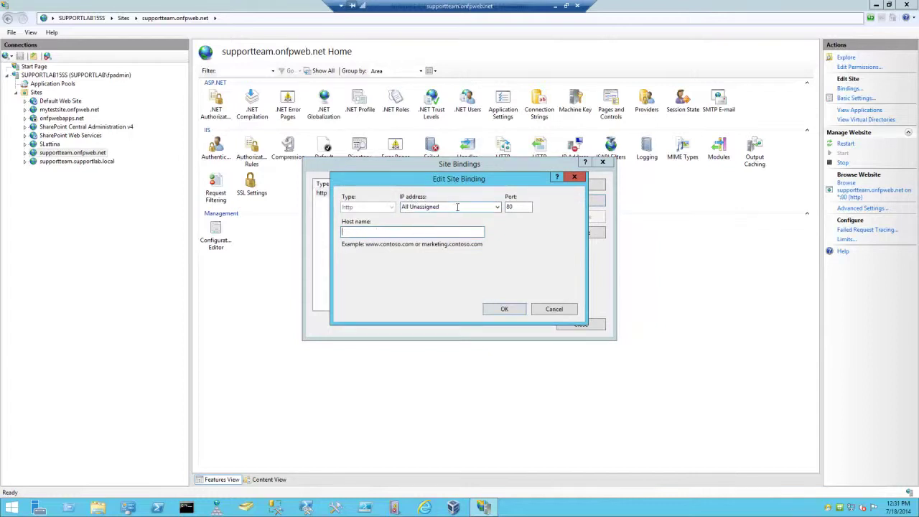
- Set the http binding's port to 1010, save it and close the site bindings
double_click(521, 208)
type("1010")
left_click(504, 309)
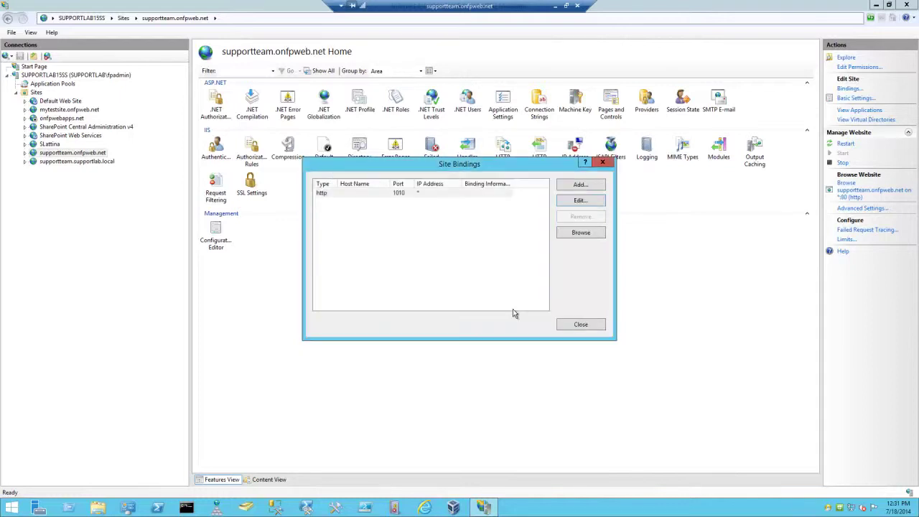
left_click(578, 327)
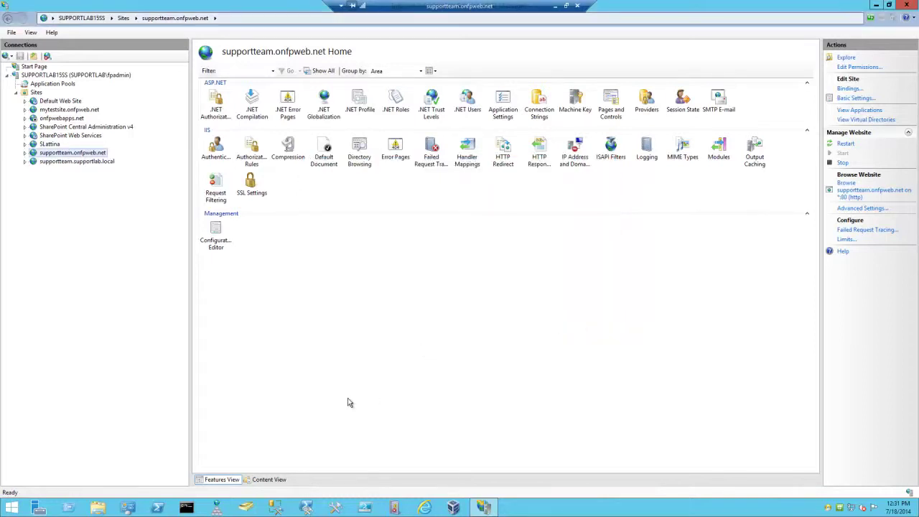
- Switch to Chrome and load supportteam.onfpweb.net without the page path or a port number
left_click(555, 5)
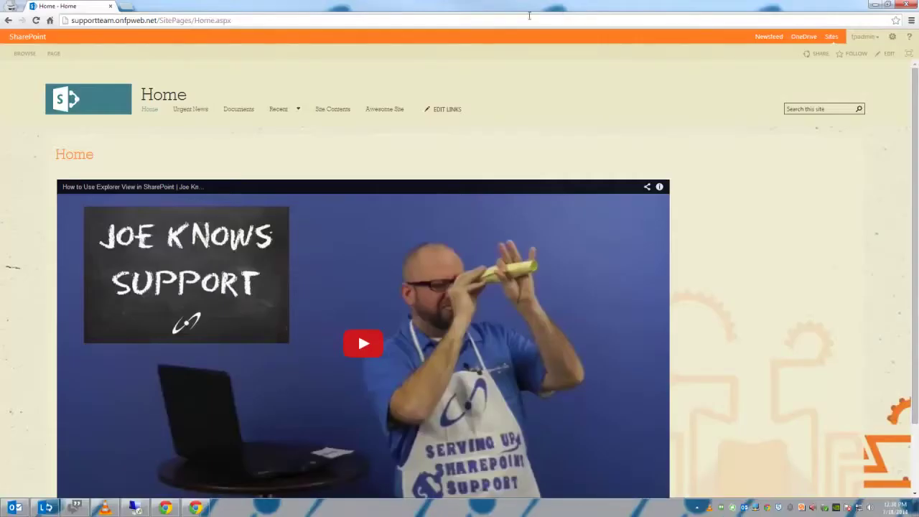
left_click(298, 20)
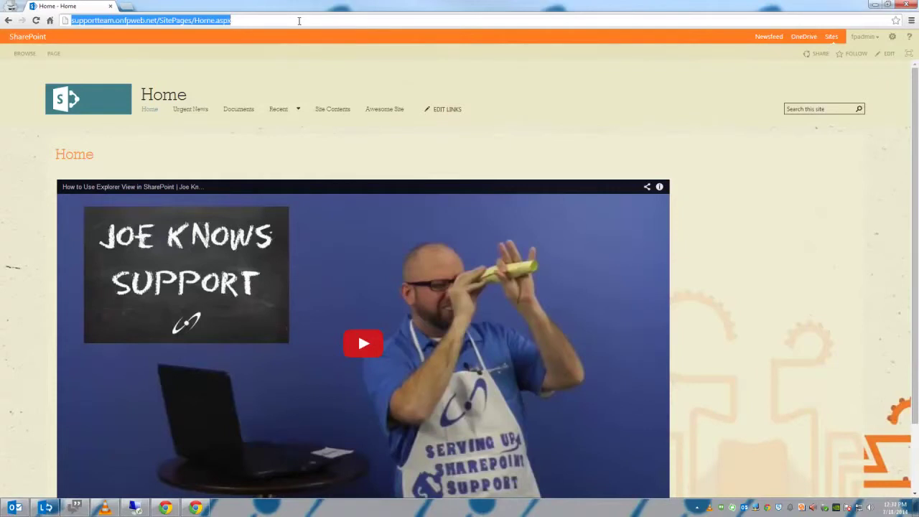
left_click(298, 21)
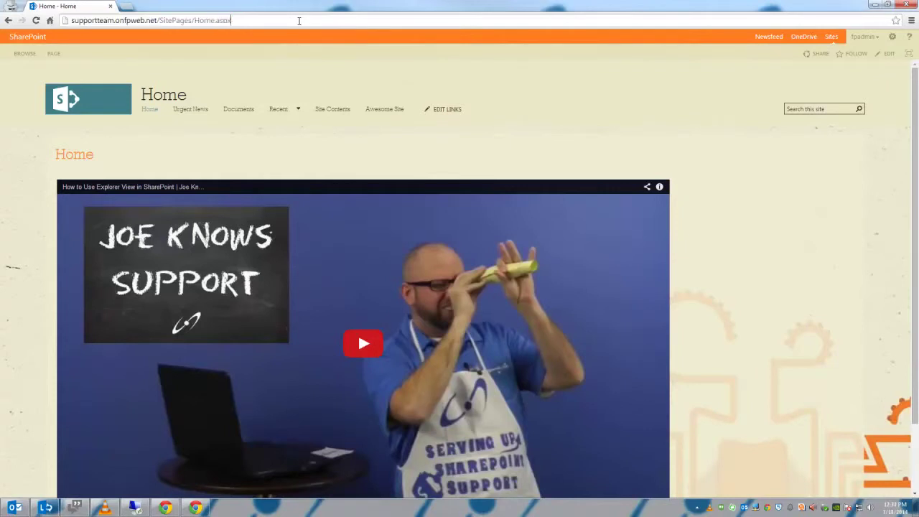
key("BackSpace")
key("BackSpace")
key("BackSpace")
key("BackSpace")
key("BackSpace")
key("BackSpace")
key("BackSpace")
key("BackSpace")
key("BackSpace")
key("BackSpace")
key("BackSpace")
key("BackSpace")
key("BackSpace")
key("BackSpace")
key("BackSpace")
key("BackSpace")
key("BackSpace")
key("BackSpace")
key("BackSpace")
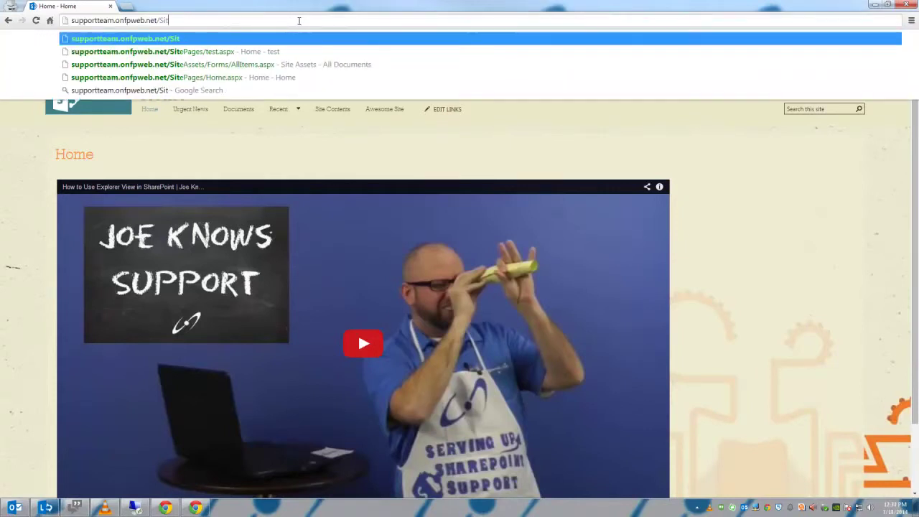
key("Return")
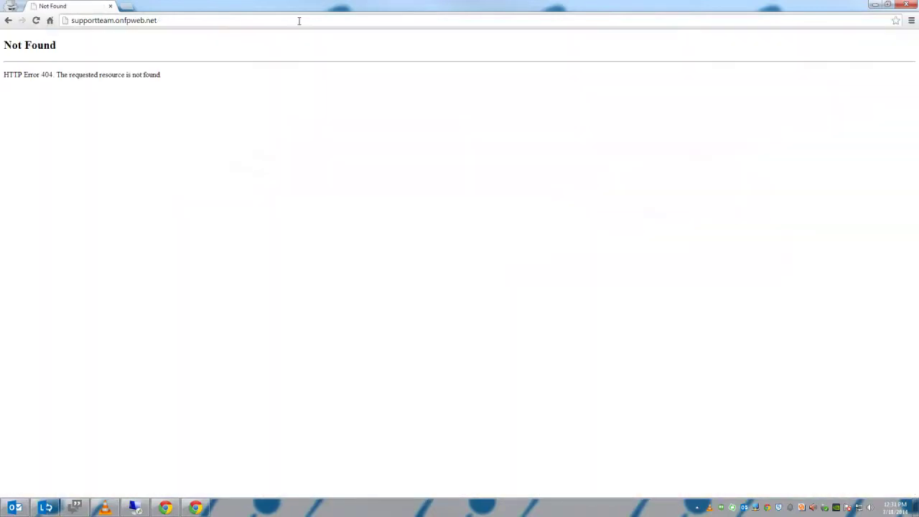
- Load supportteam.onfpweb.net:1010 in the same browser window
left_click(299, 21)
left_click(299, 21)
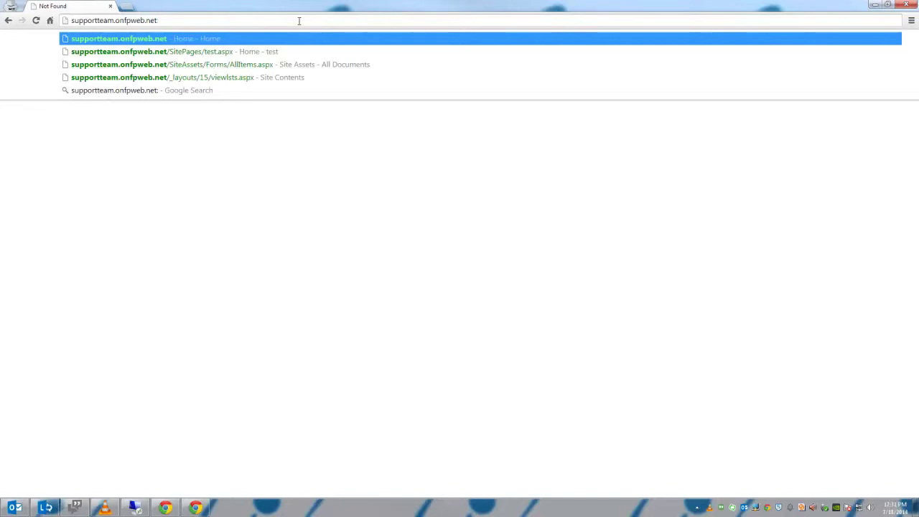
type(":1010")
key("Return")
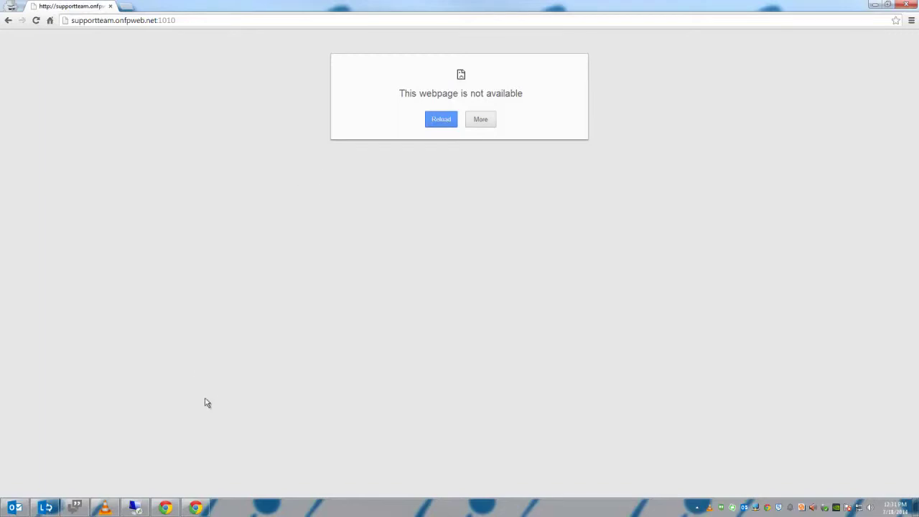
- Switch to SharePoint Central Administration on the remote server and open the alternate access mappings under Application Management
mouse_move(140, 509)
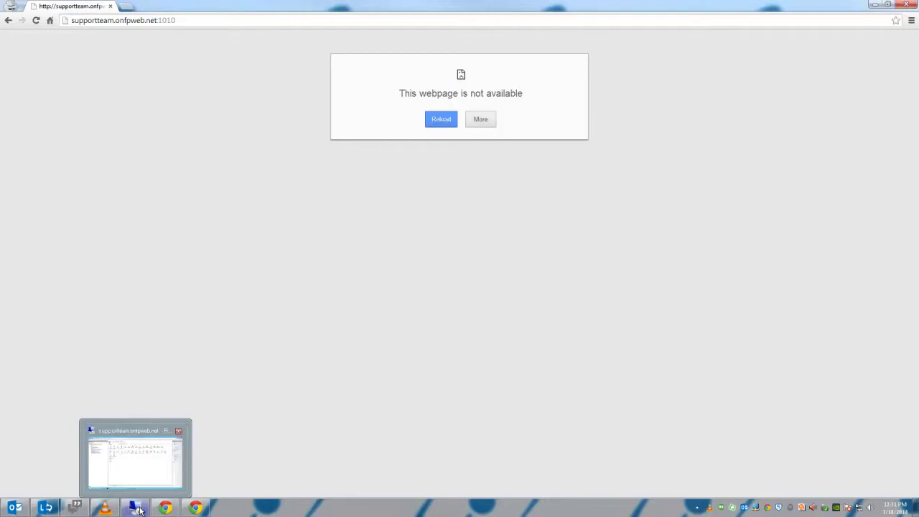
left_click(138, 510)
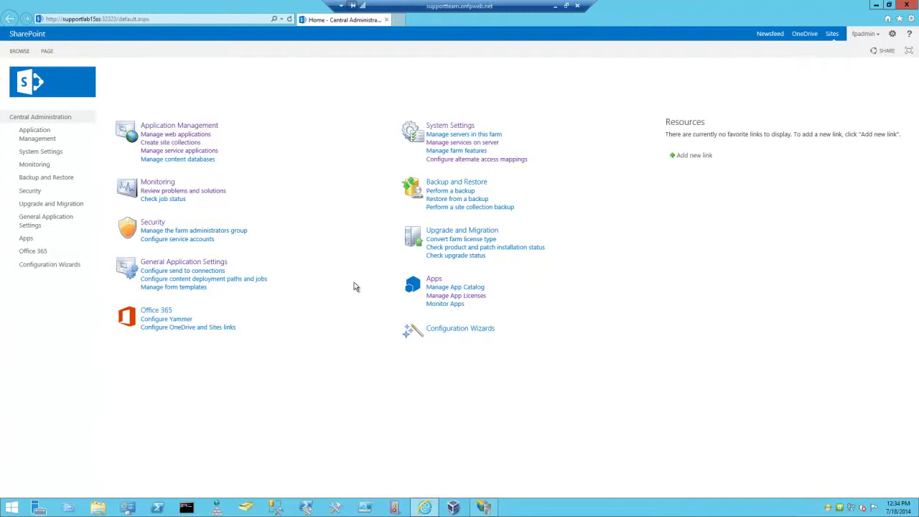
left_click(195, 126)
left_click(270, 135)
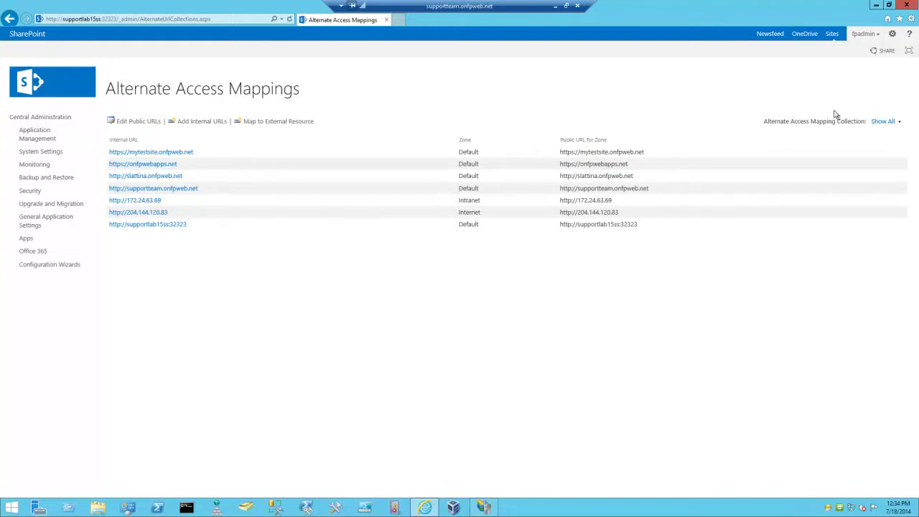
left_click(890, 124)
left_click(882, 137)
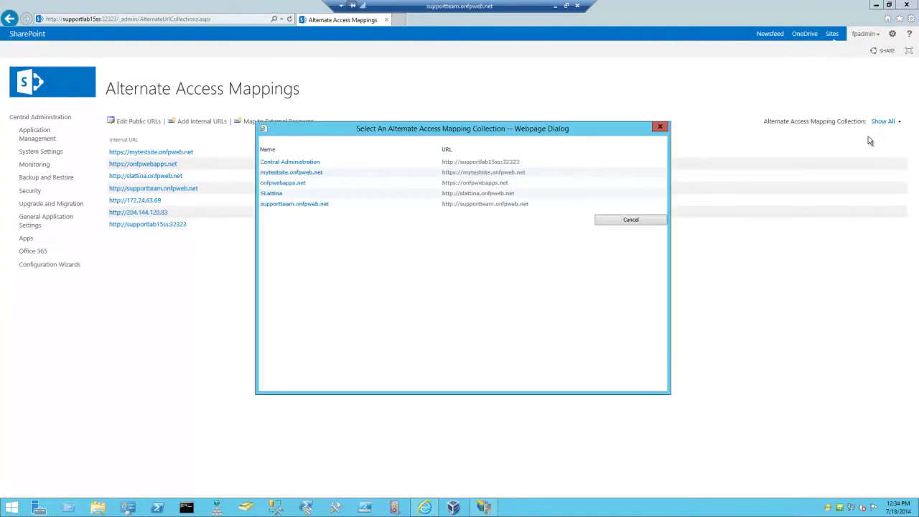
left_click(301, 205)
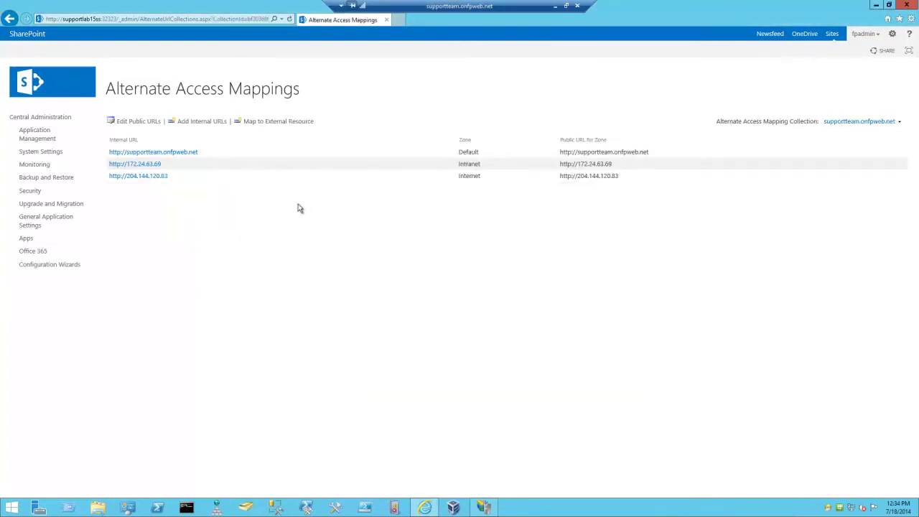
left_click(207, 128)
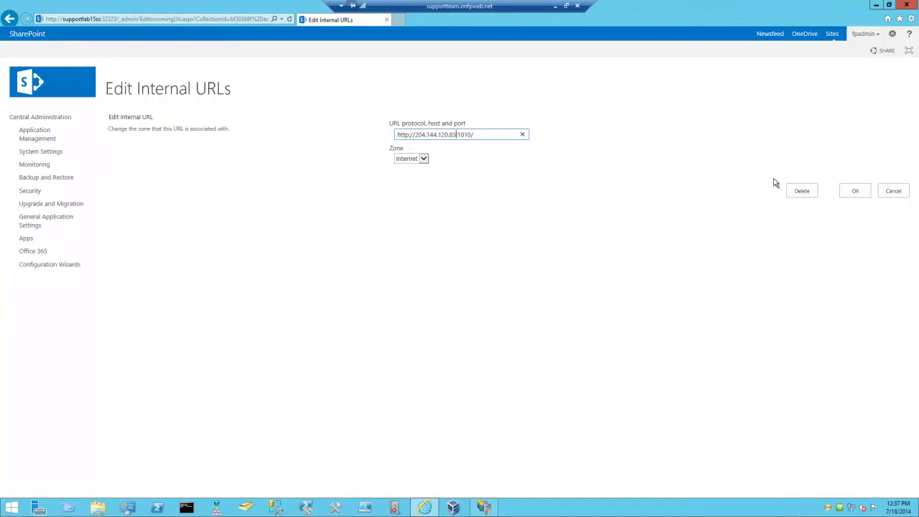
left_click(852, 192)
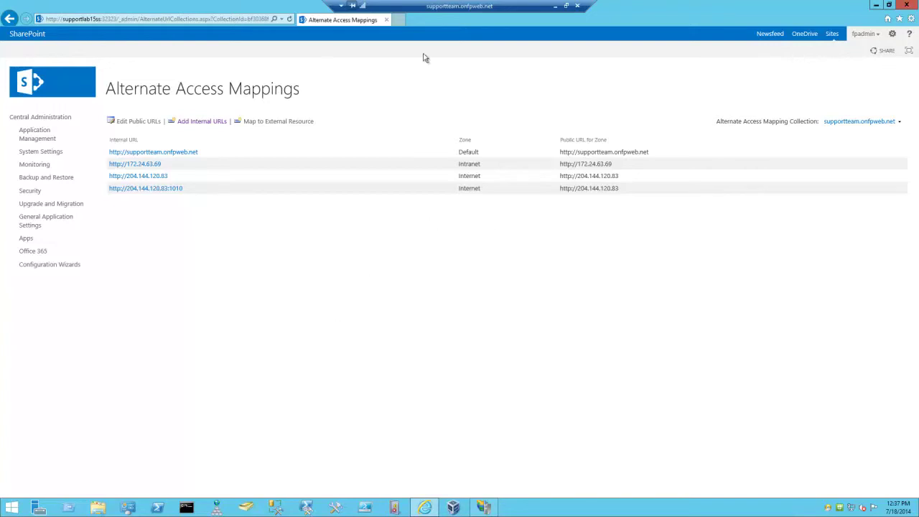
- Switch to Chrome and reload supportteam.onfpweb.net:1010
left_click(567, 6)
left_click(443, 119)
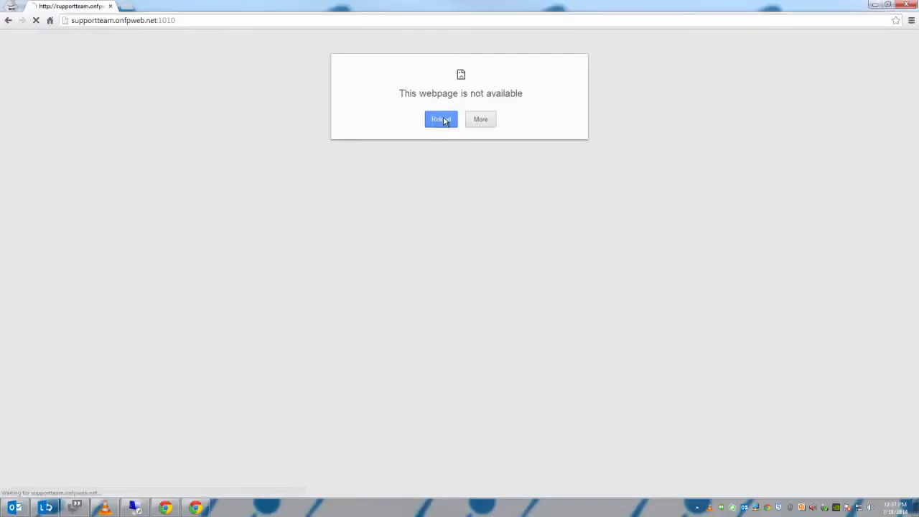